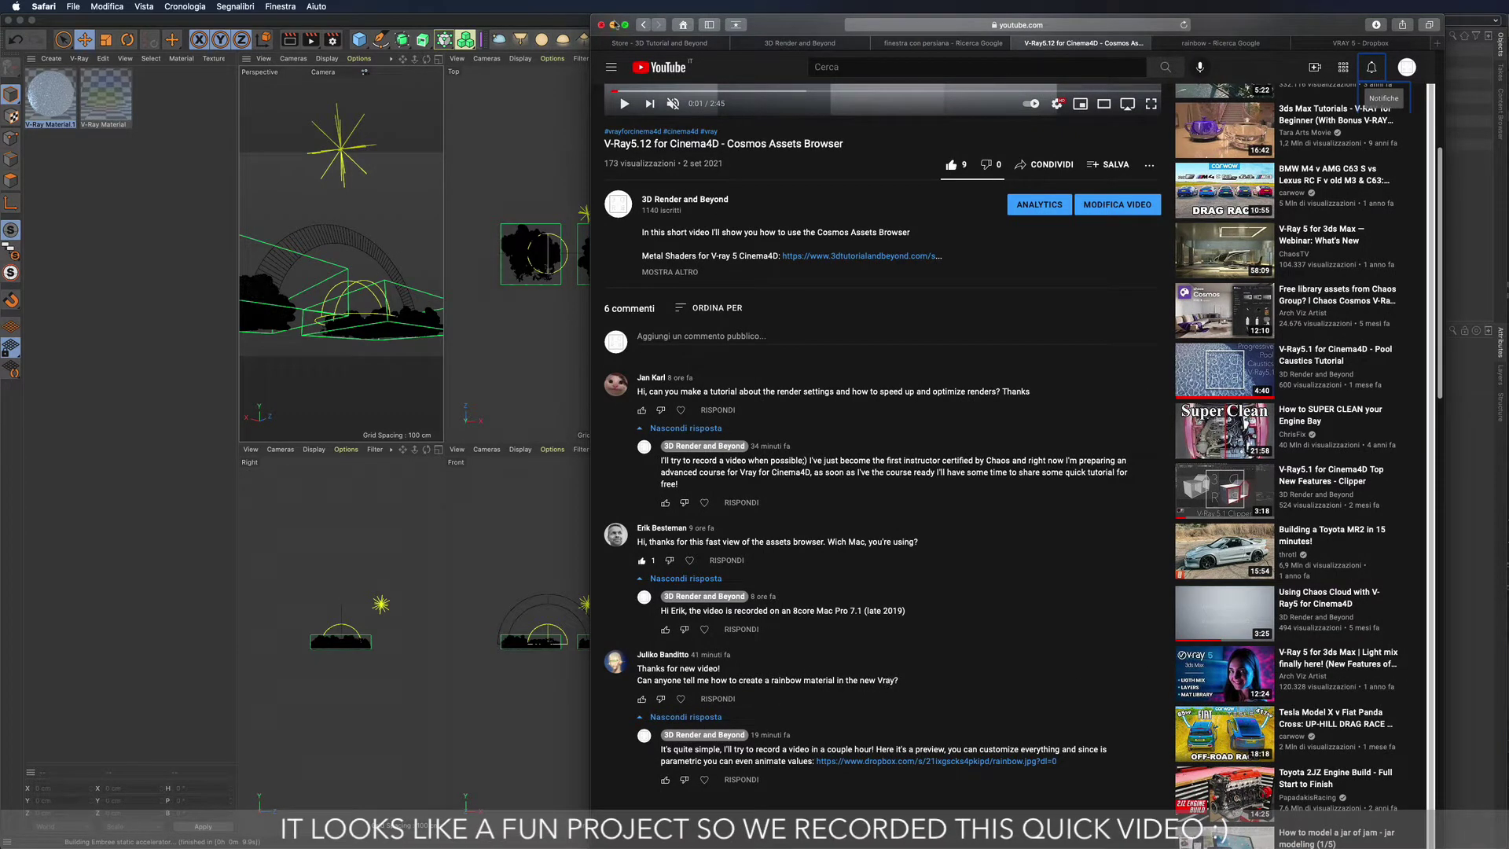
Step: Minimise the Safari YouTube window to reveal the Cinema 4D rainbow scene
left_click(613, 26)
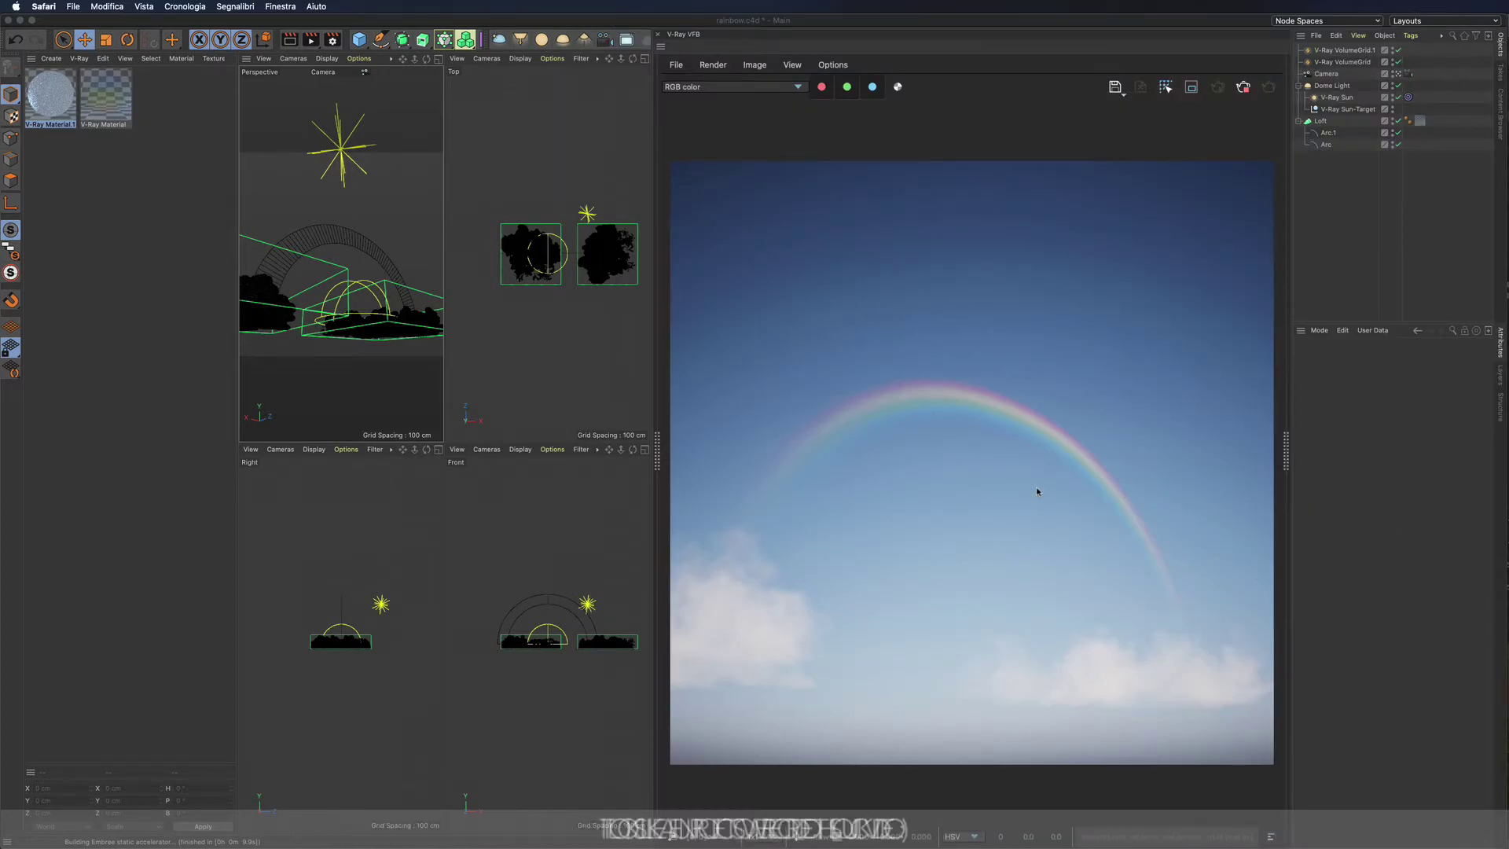
Step: Disable both V-Ray VolumeGrid clouds and the old Loft with its arcs
left_click(1399, 50)
left_click(1399, 61)
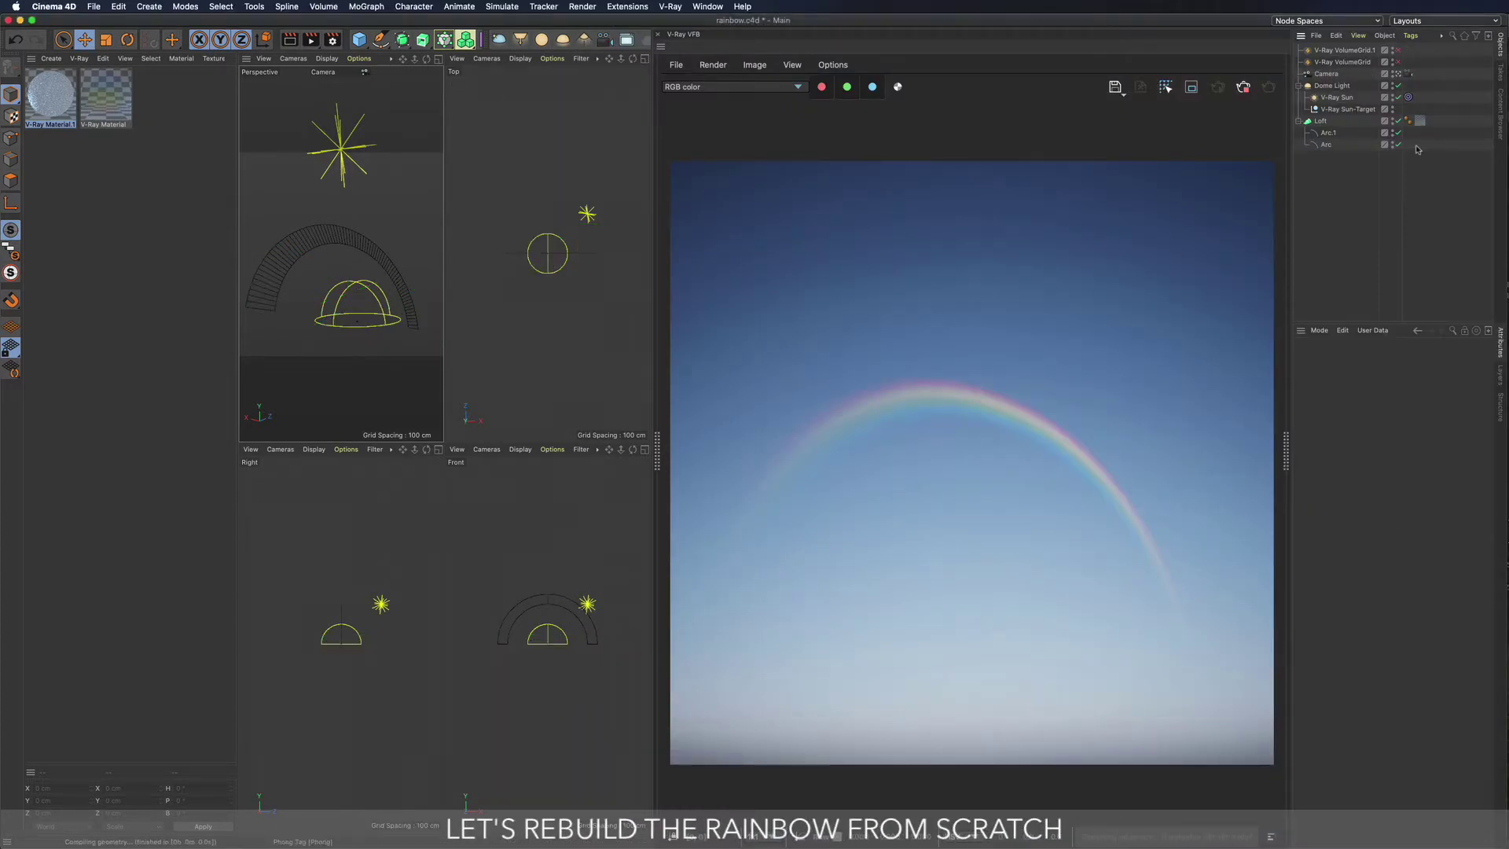
left_click_drag(1399, 120, 1399, 144)
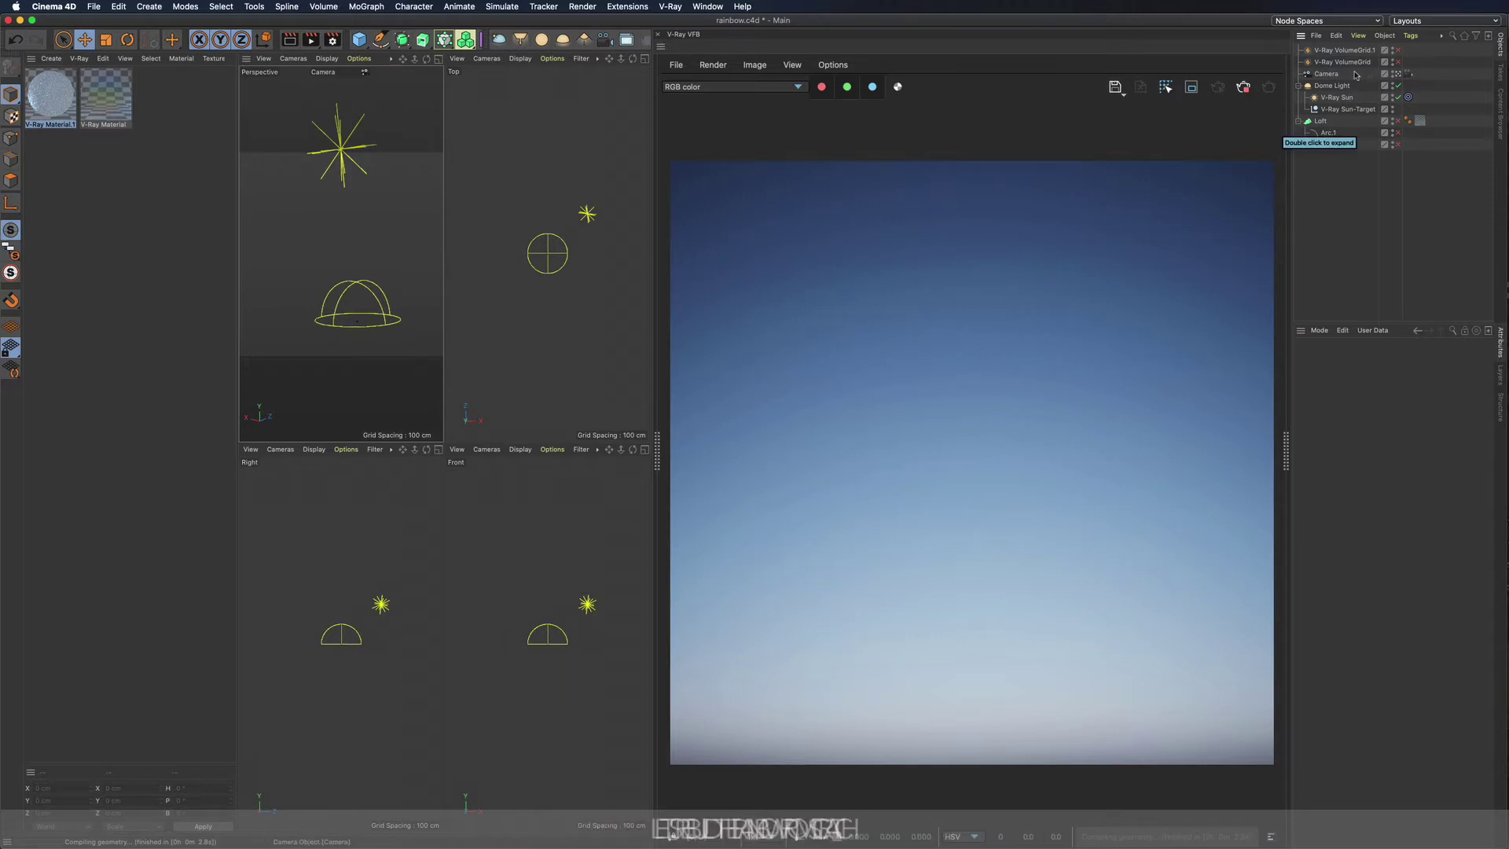
Step: Inspect the Dome Light and V-Ray Sun settings and maximise the Perspective view
left_click(1338, 86)
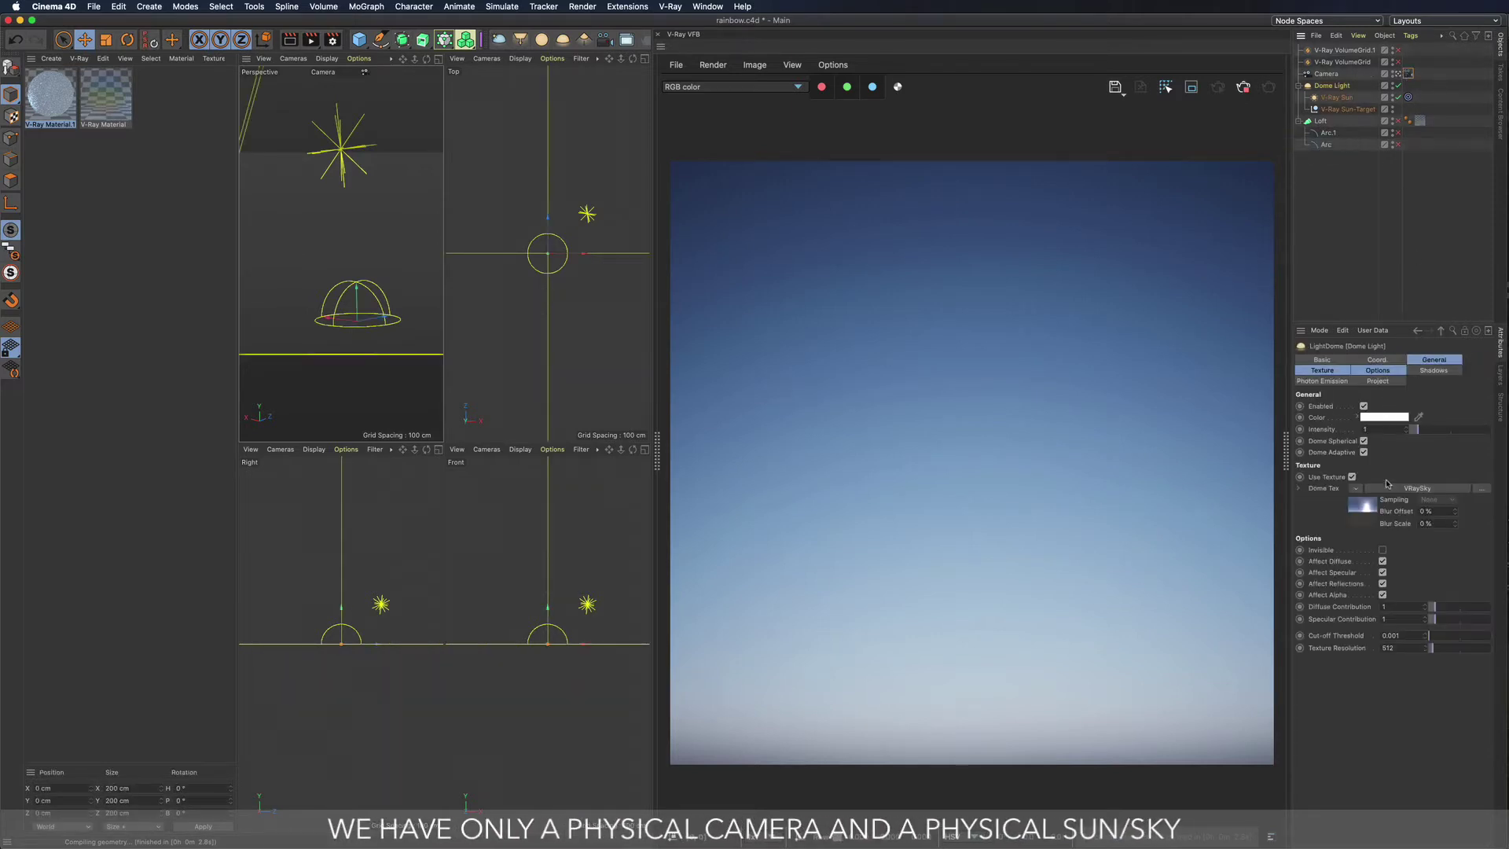
left_click(1338, 97)
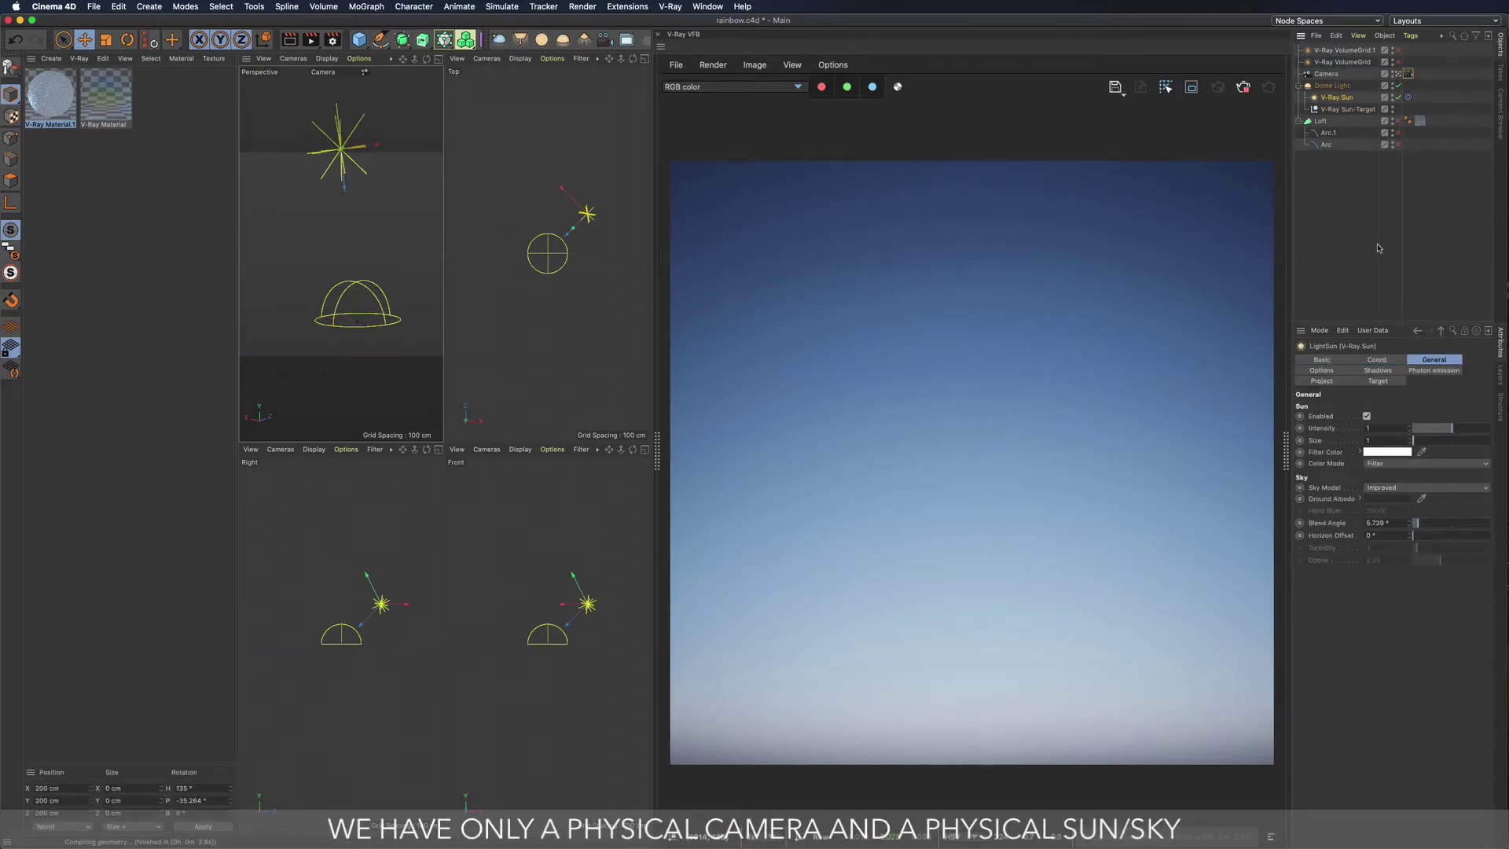
left_click(439, 59)
left_click_drag(388, 44, 490, 56)
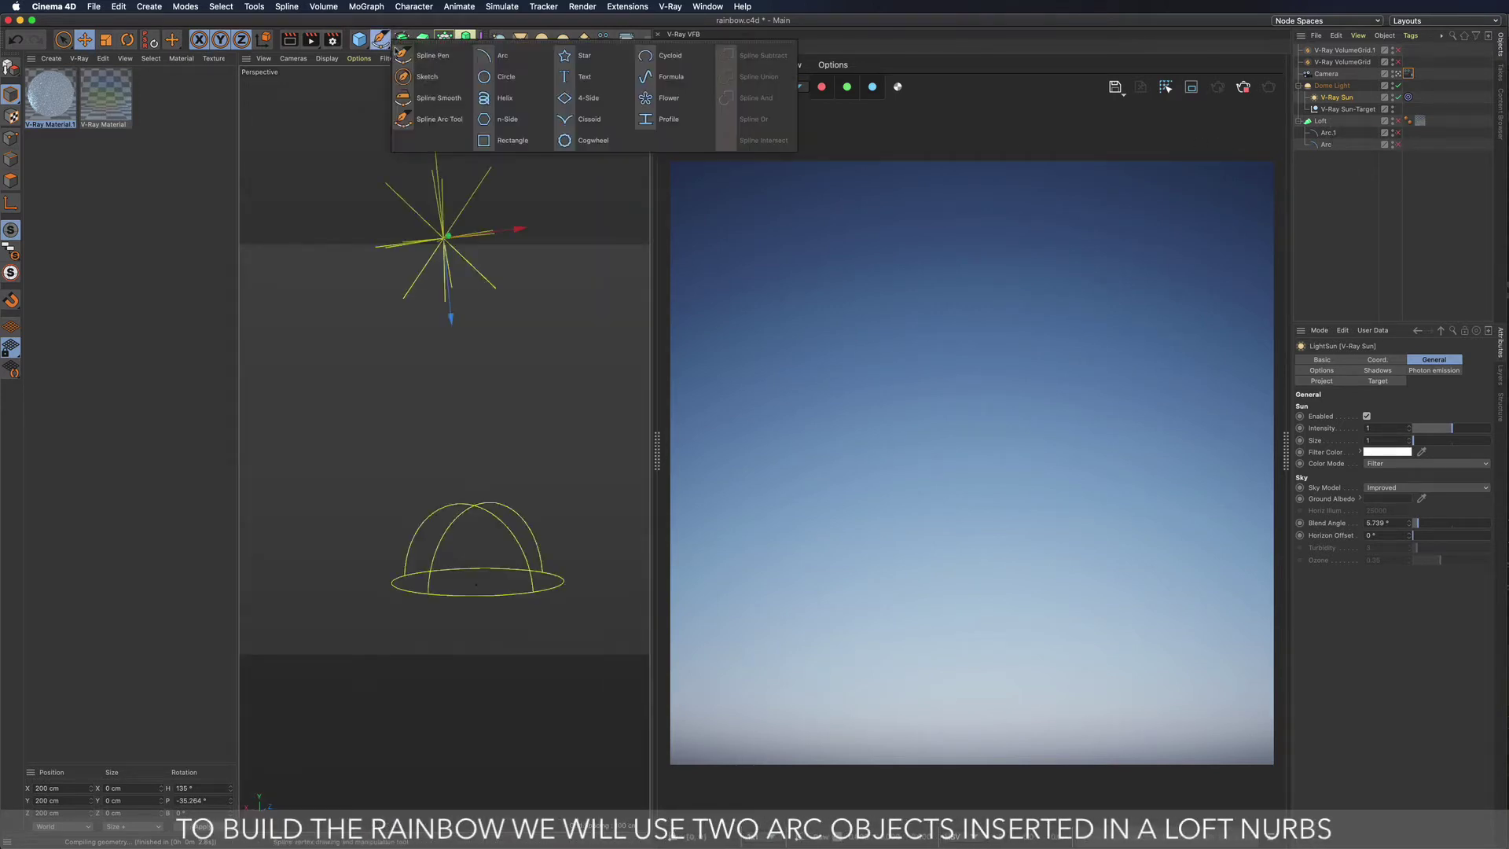
Step: Create a 180° Arc, duplicate it with 250 cm radius, and loft both arcs together
left_click(490, 55)
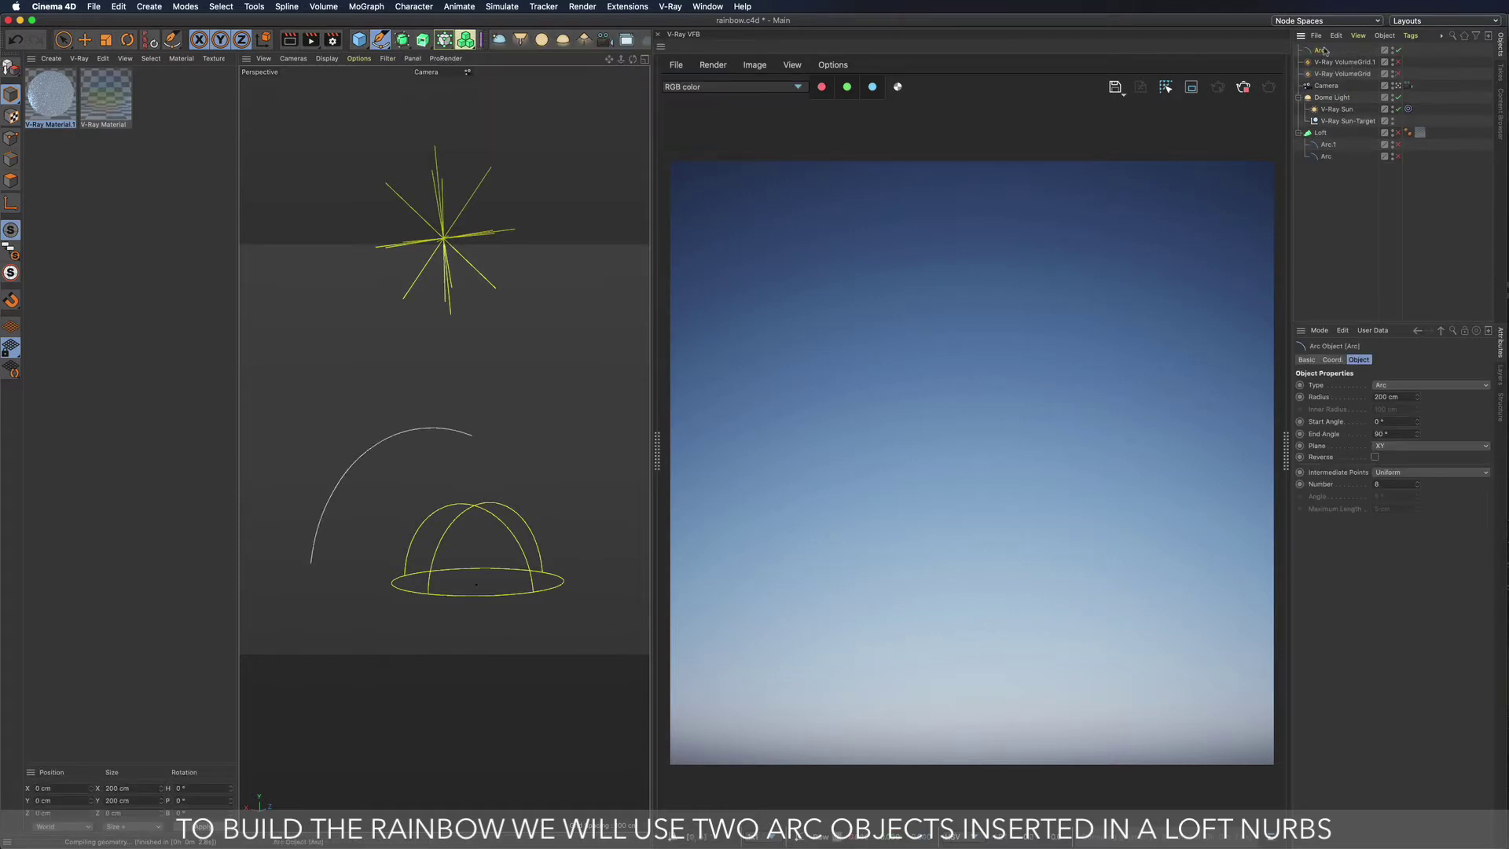
type("80")
key("Return")
key("ctrl+c")
key("ctrl+v")
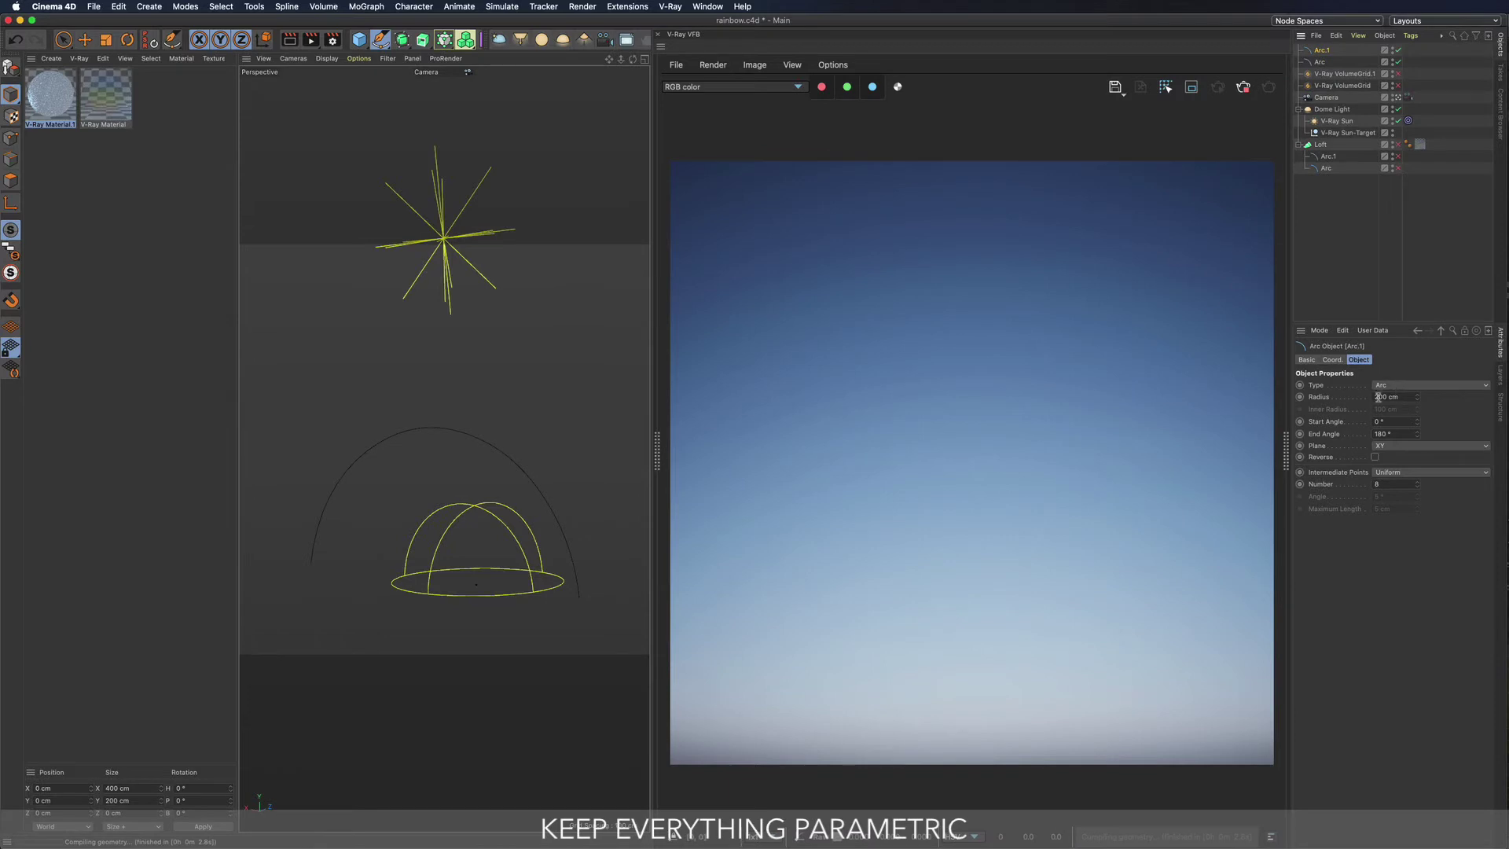
type("250")
key("Return")
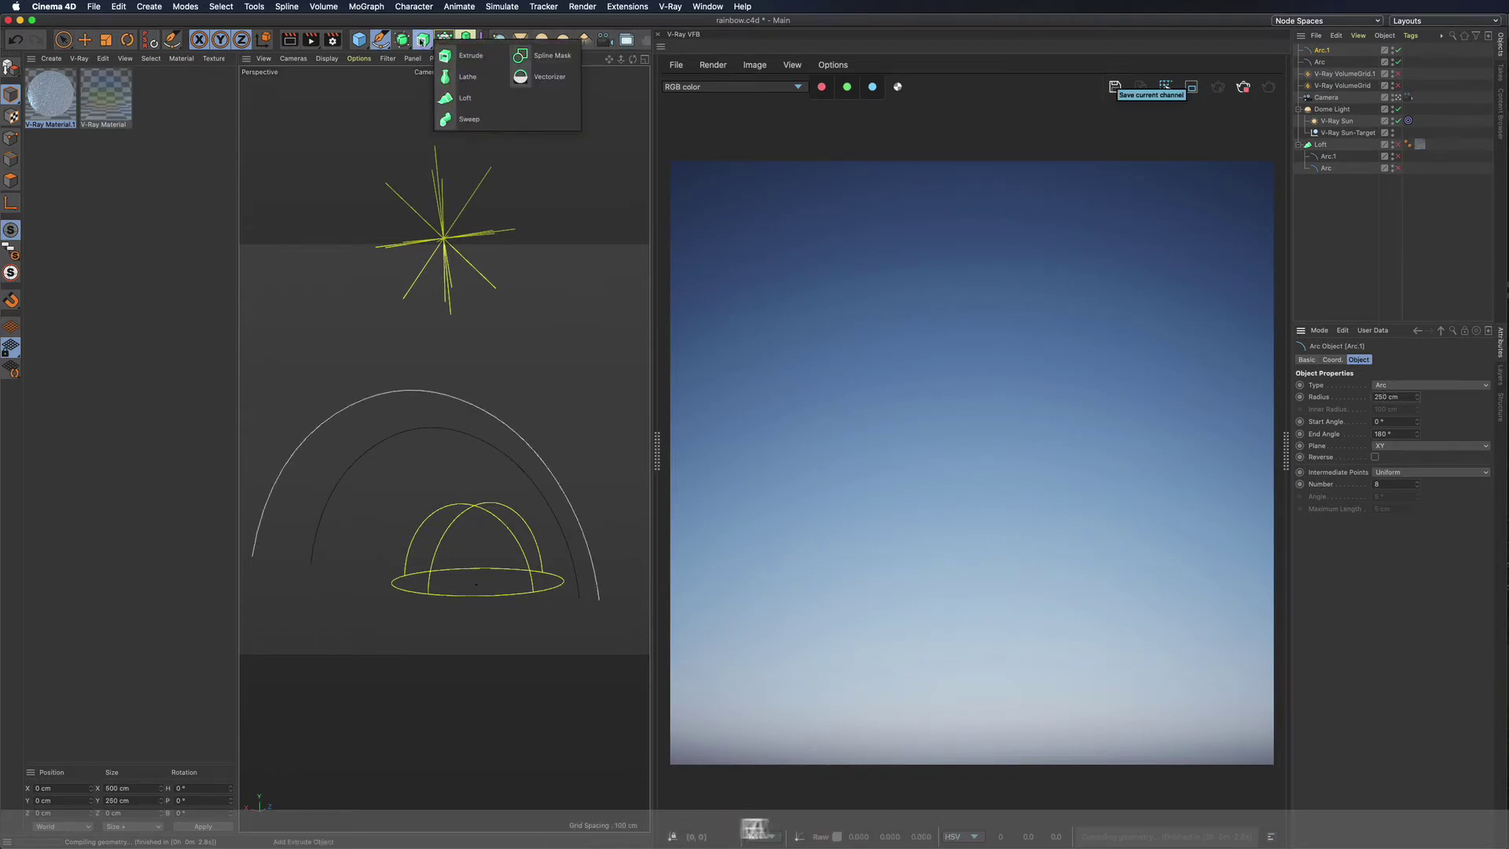
left_click_drag(423, 39, 463, 120, "alt")
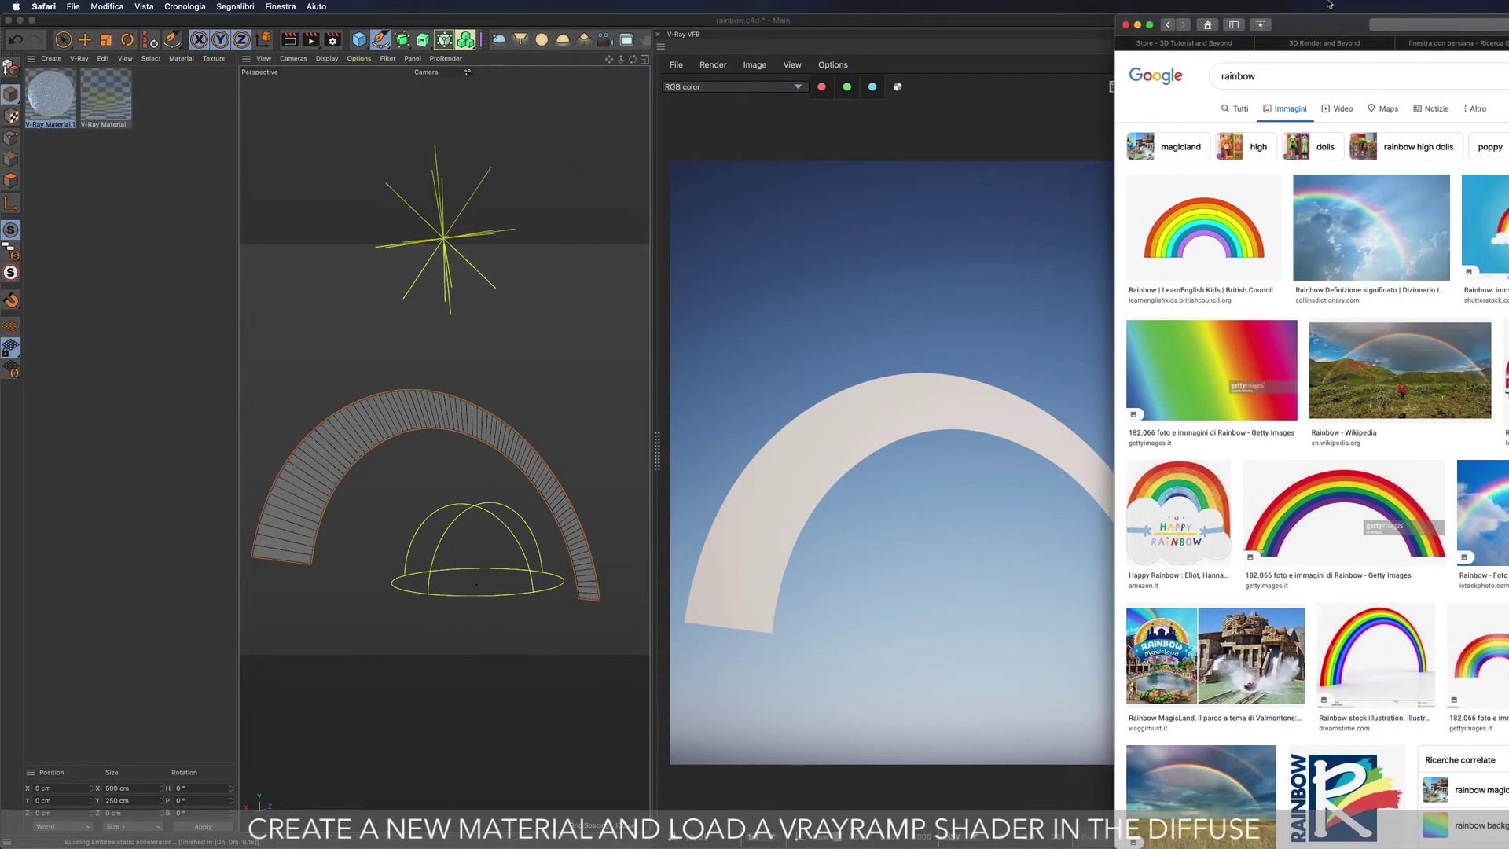
Step: Create a new V-Ray material and load a VRayRamp into its Diffuse texture
left_click(78, 58)
double_click(51, 94)
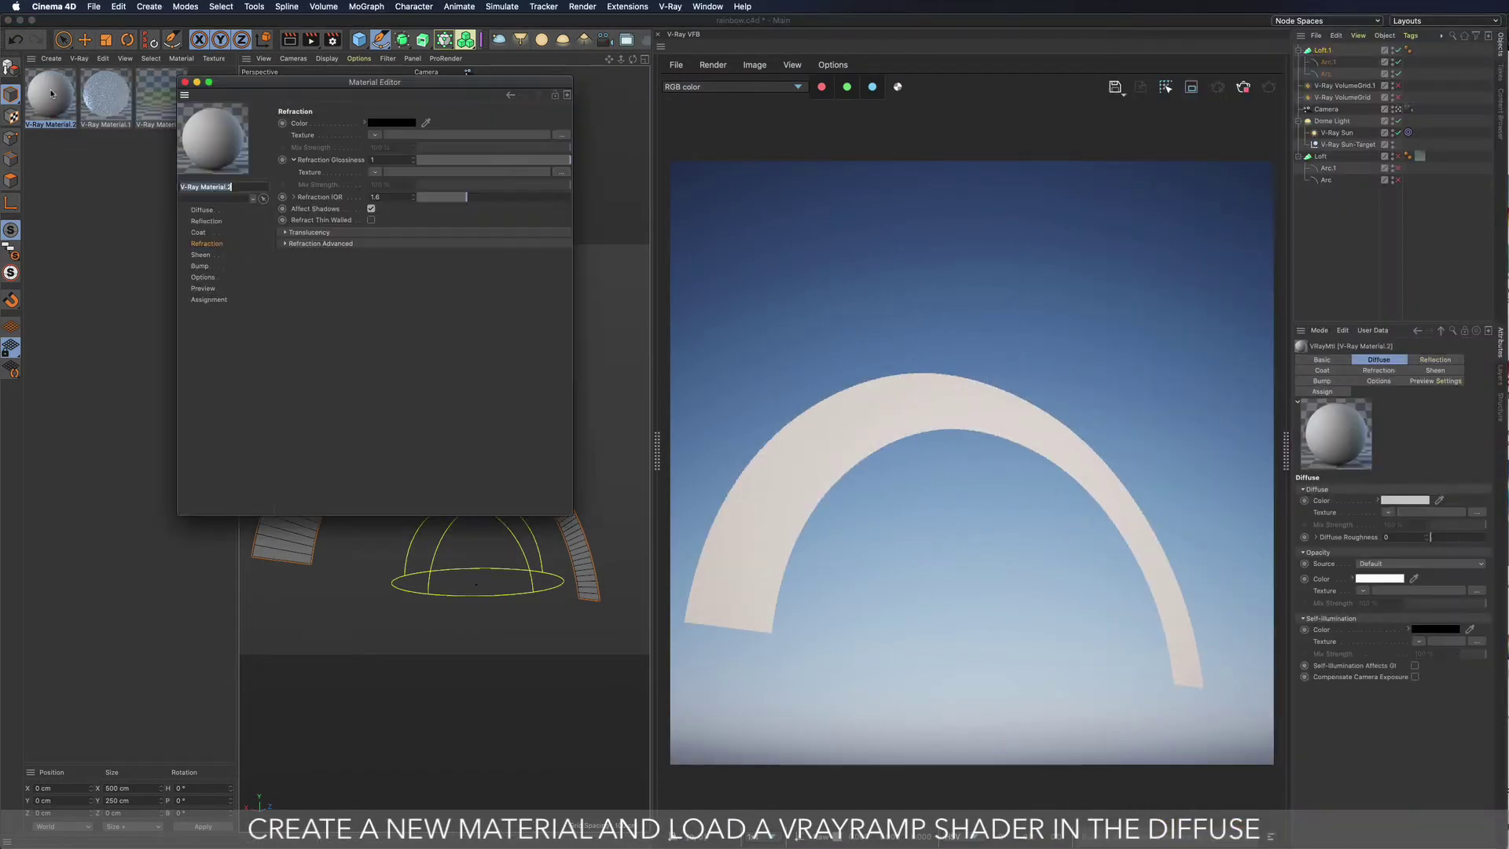
left_click_drag(377, 75, 382, 135)
left_click(211, 266)
left_click(381, 202)
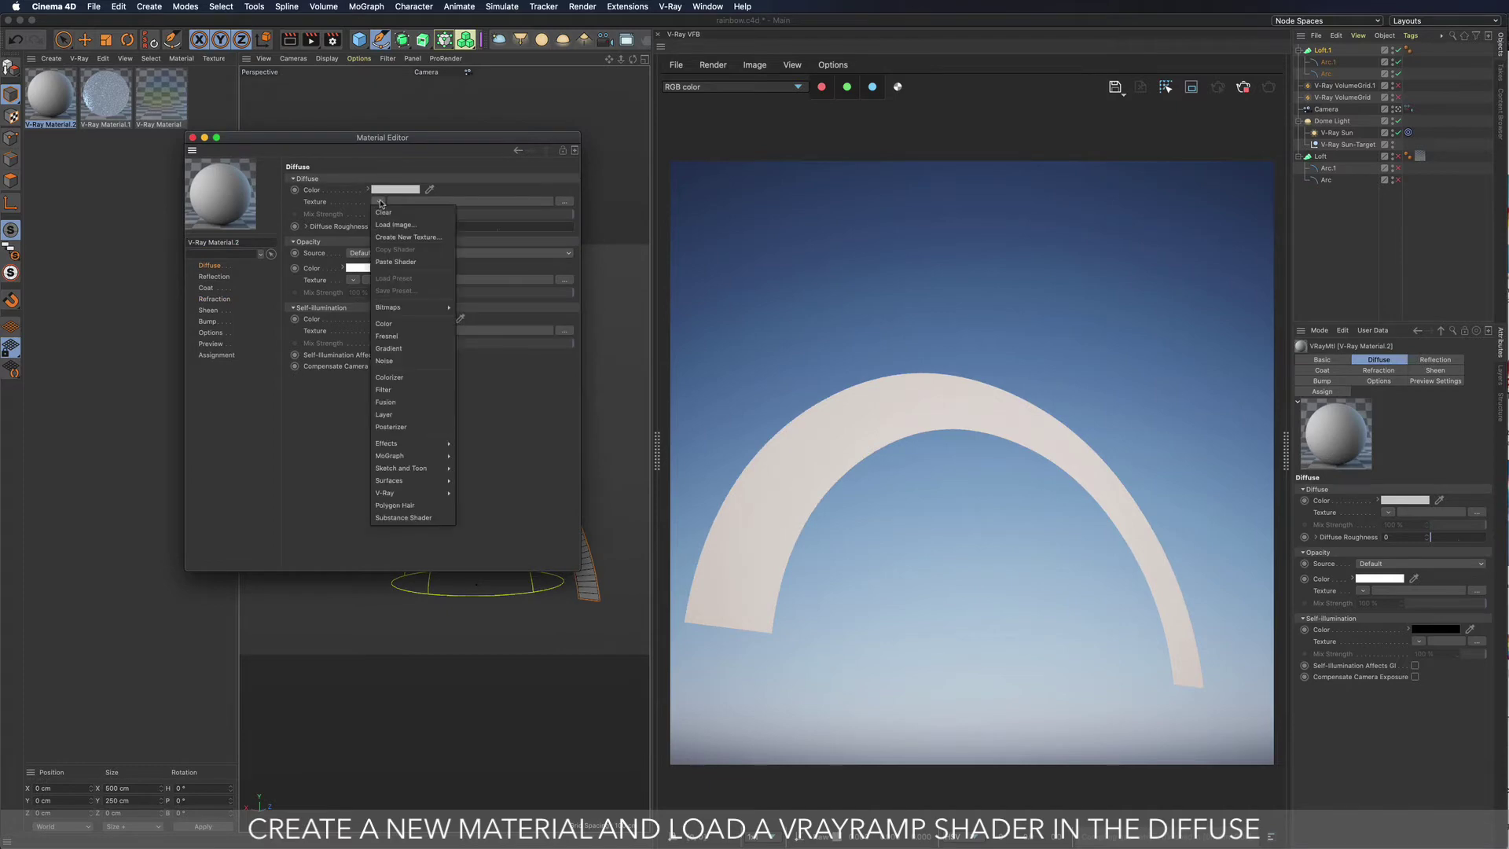
left_click(473, 629)
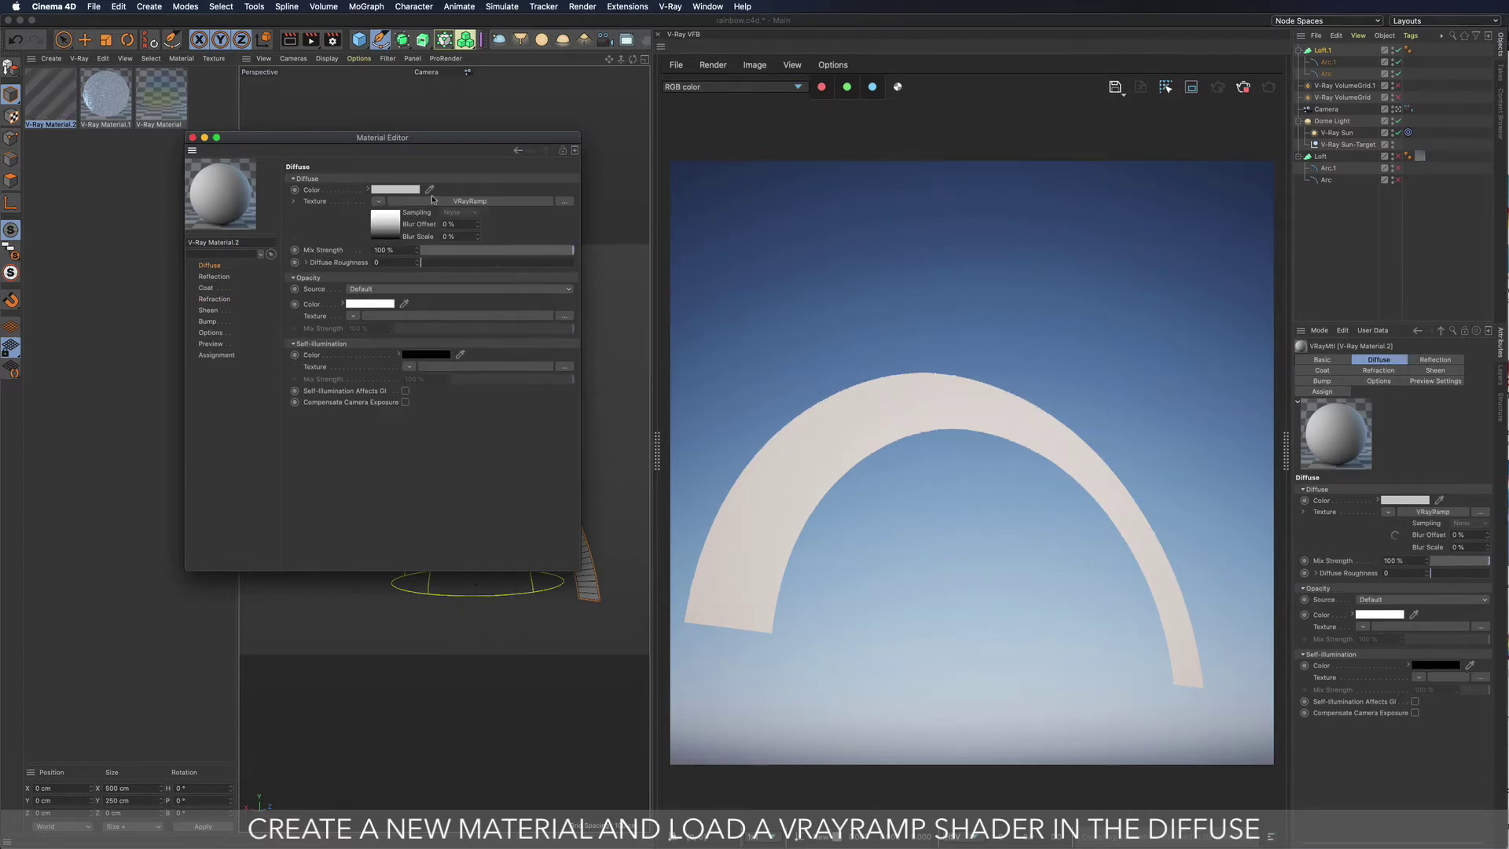
left_click(471, 202)
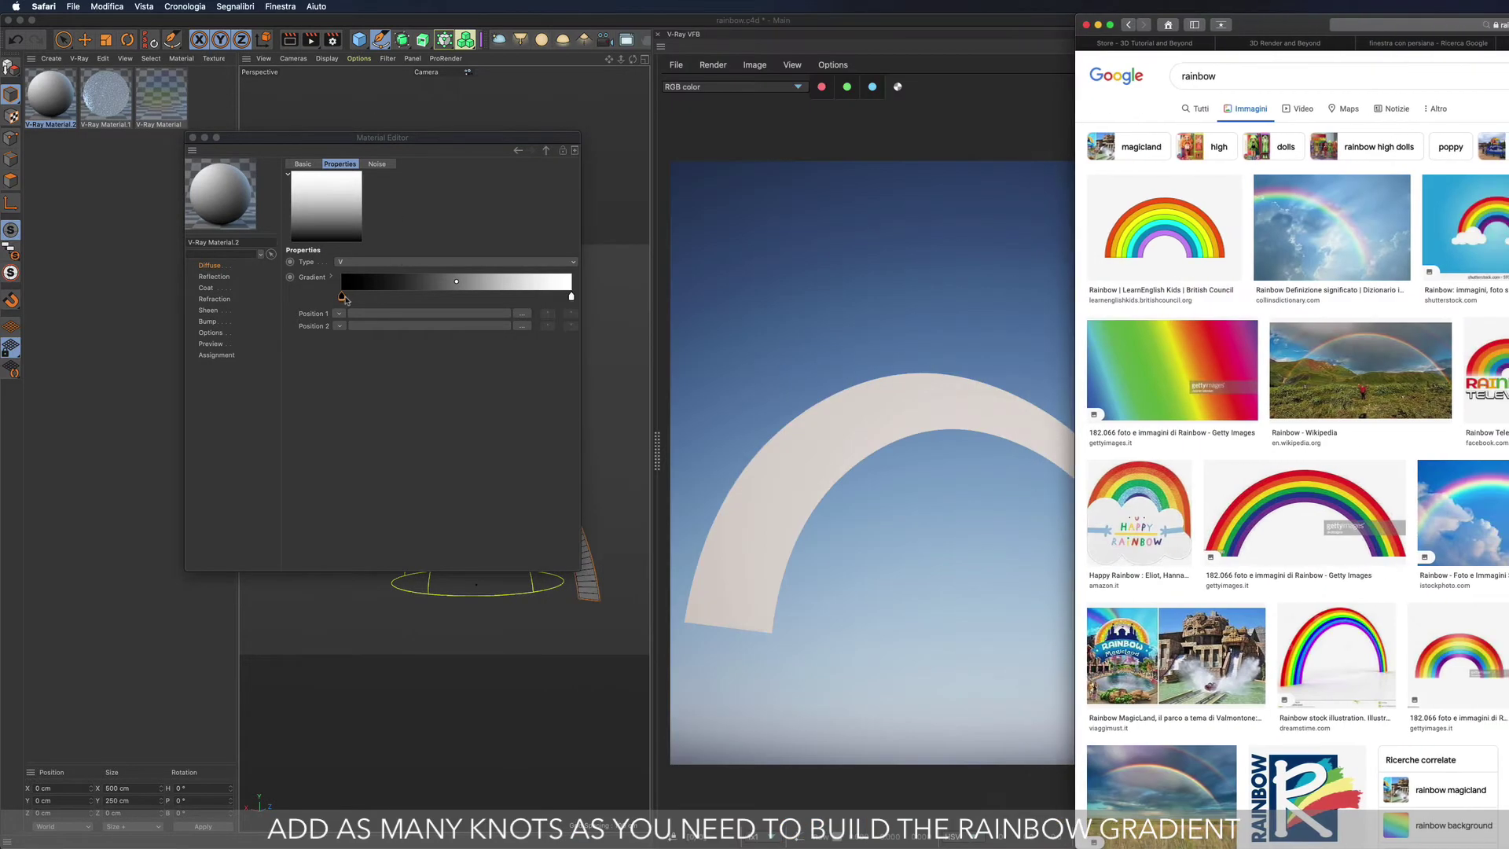
Step: Add and arrange seven knots along the diffuse ramp's gradient
left_click(379, 297)
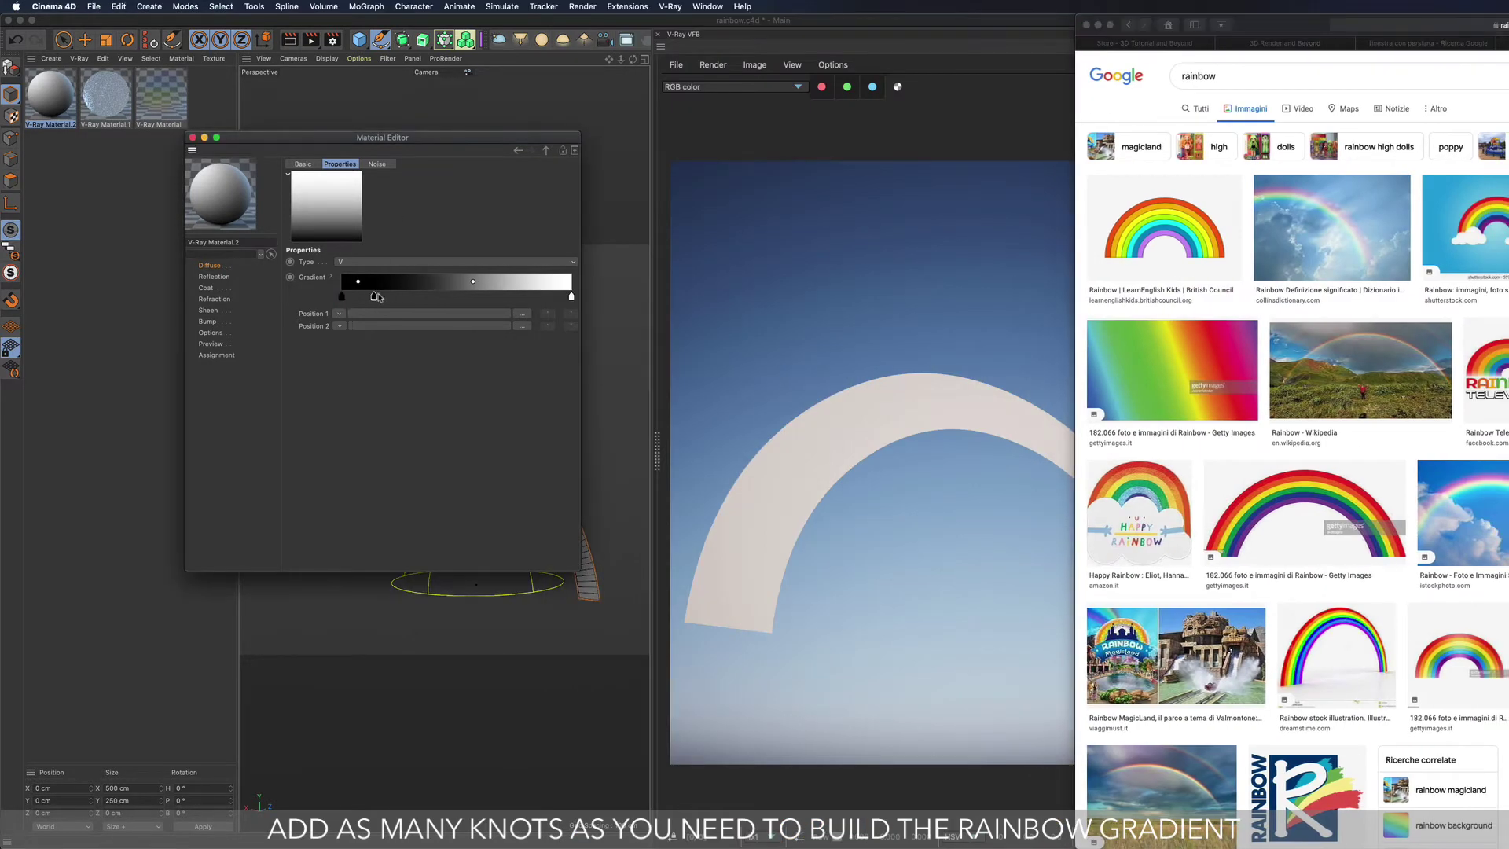
left_click(409, 297)
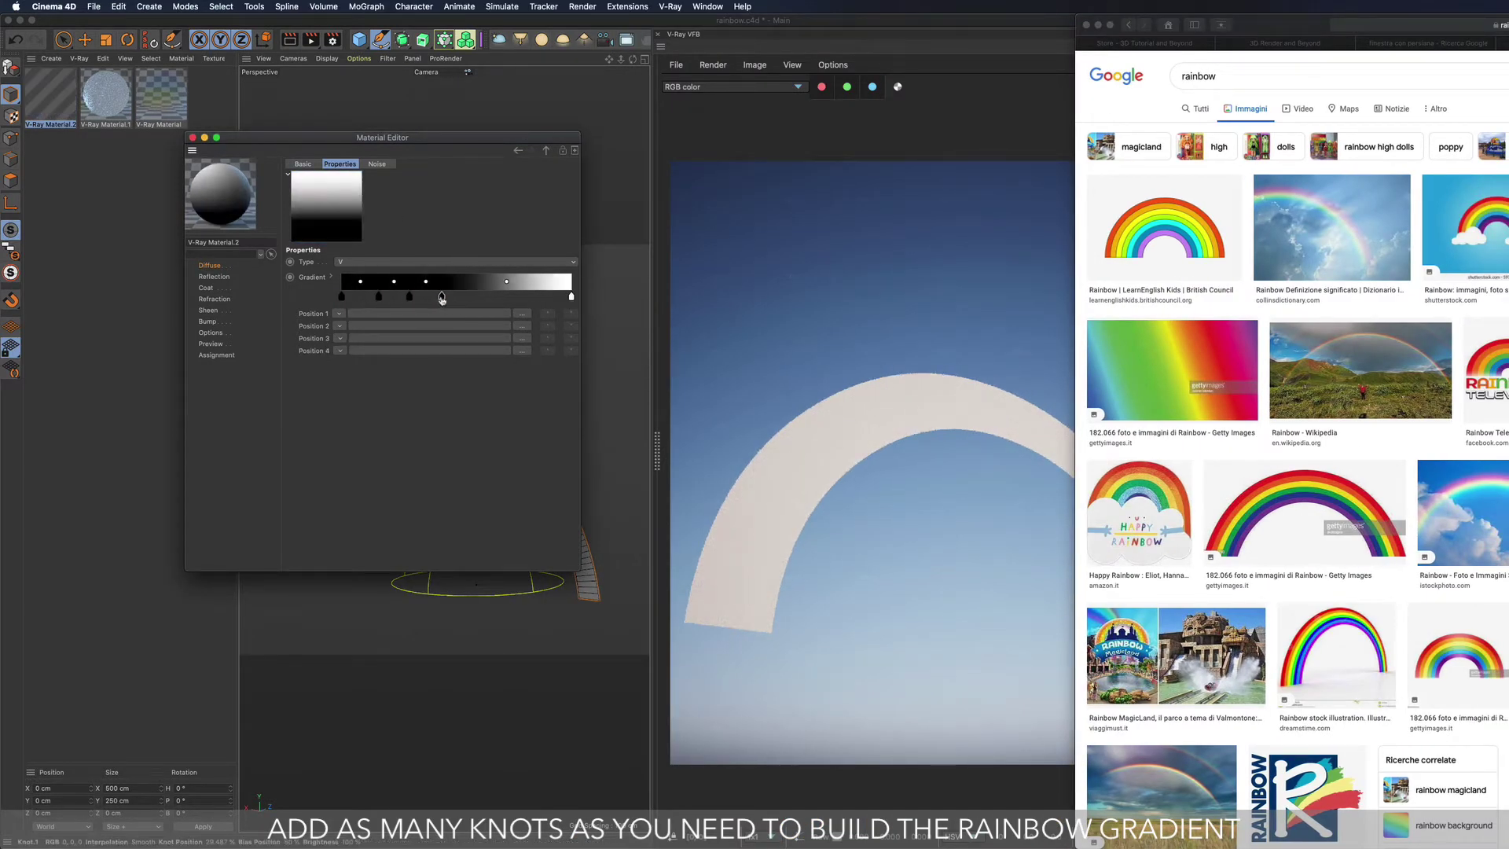
left_click(477, 297)
left_click(518, 297)
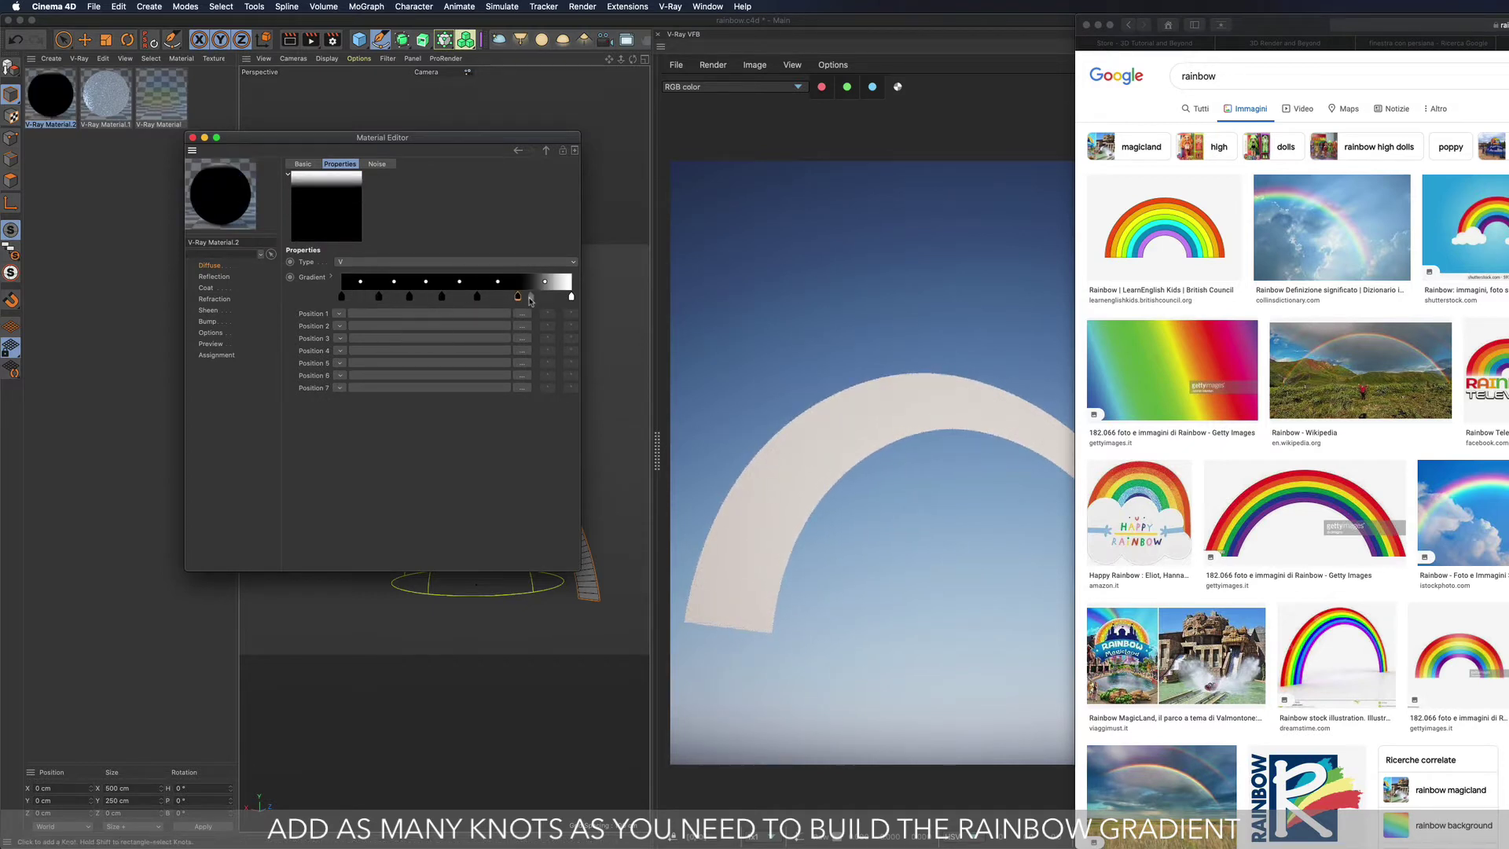
left_click_drag(518, 297, 415, 297)
left_click(481, 297)
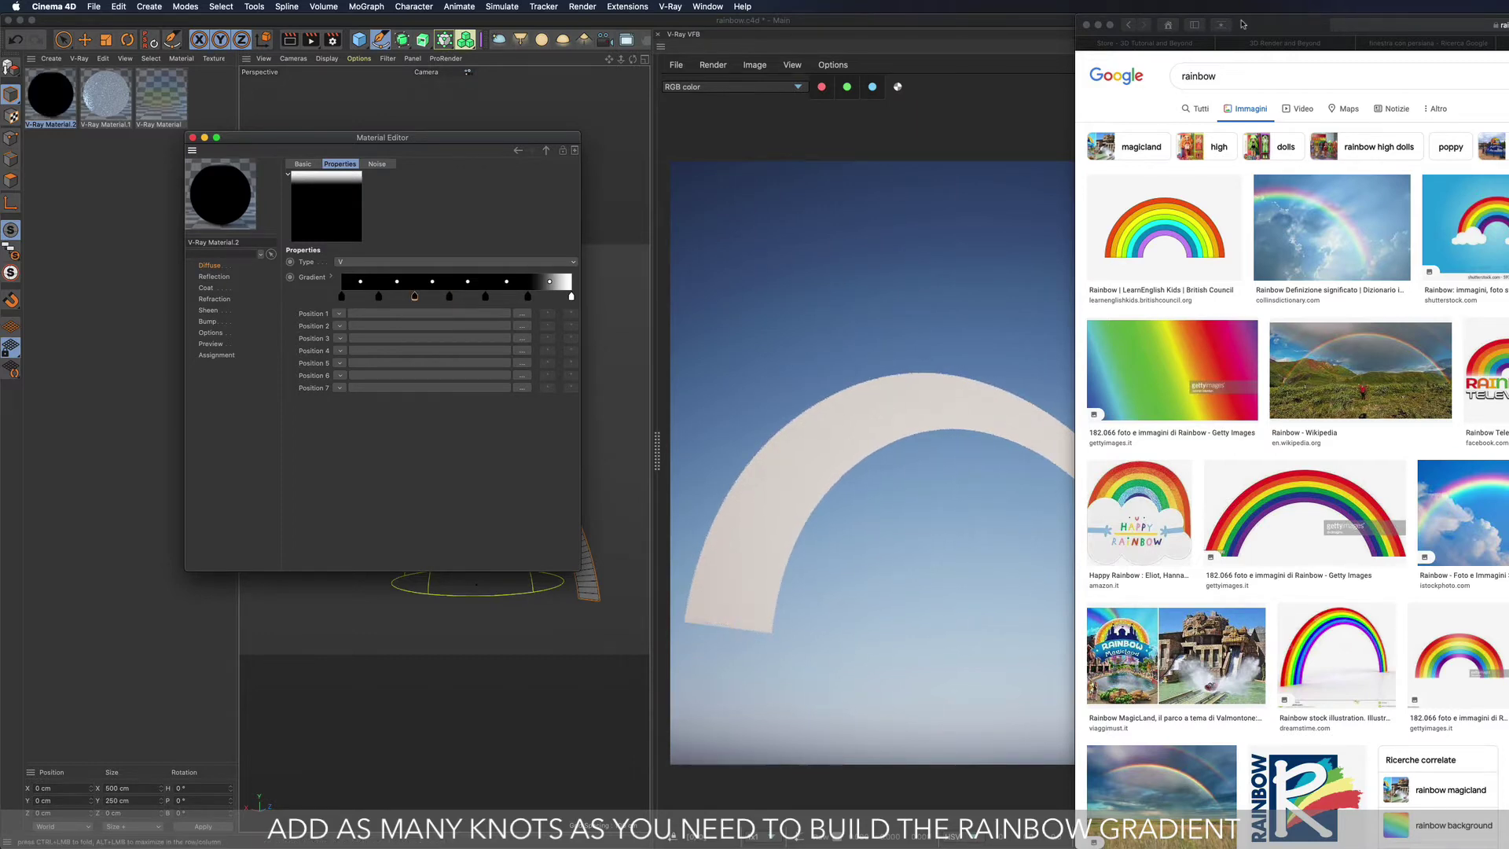
Step: Apply V-Ray Material.2 to Loft.1 with red-to-violet ramp knots and re-render the rainbow
left_click(203, 181)
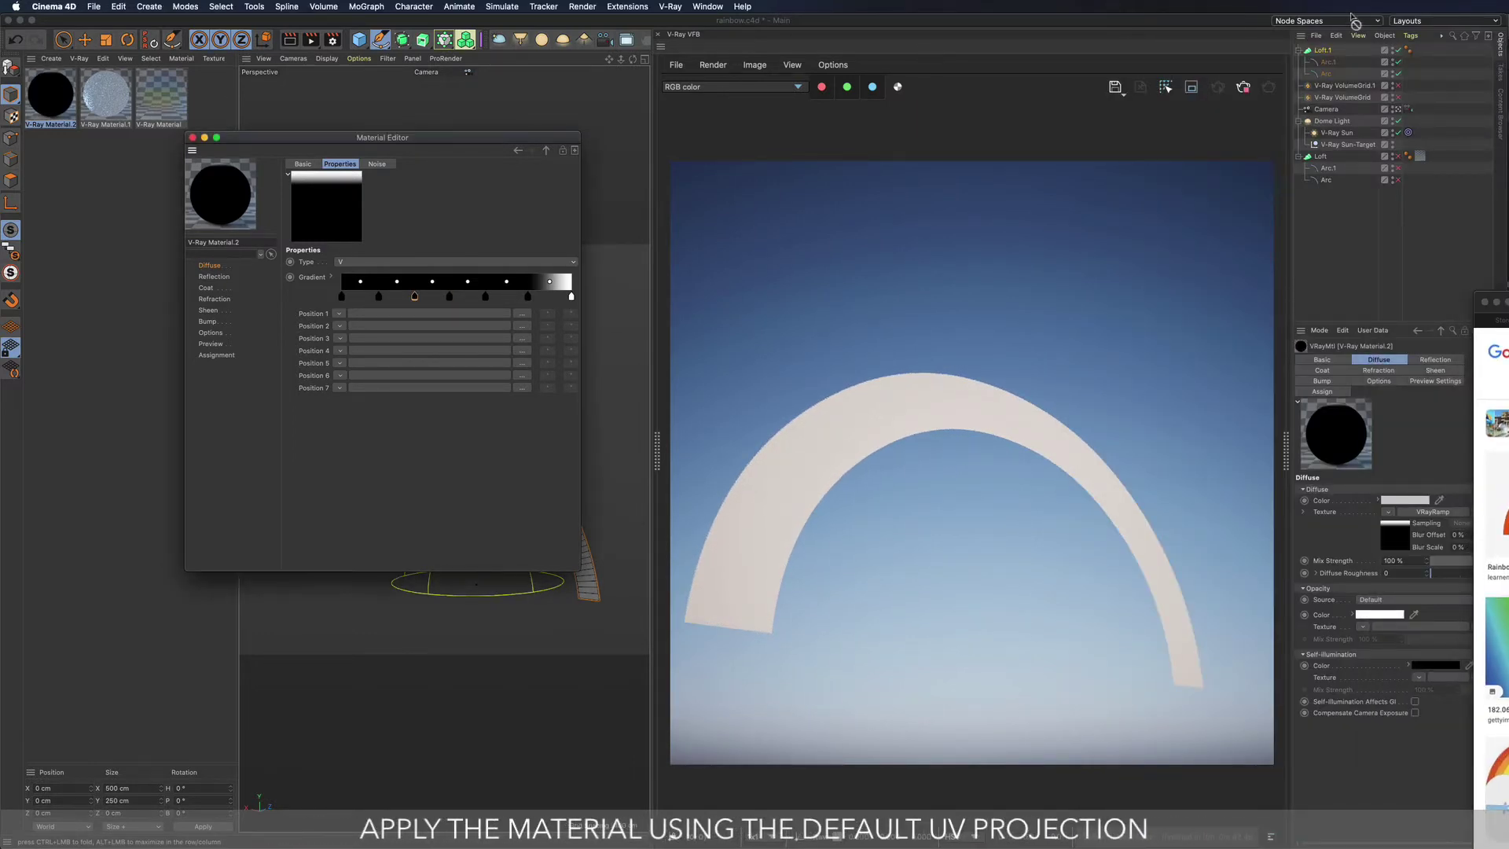
left_click_drag(1334, 49, 1336, 50)
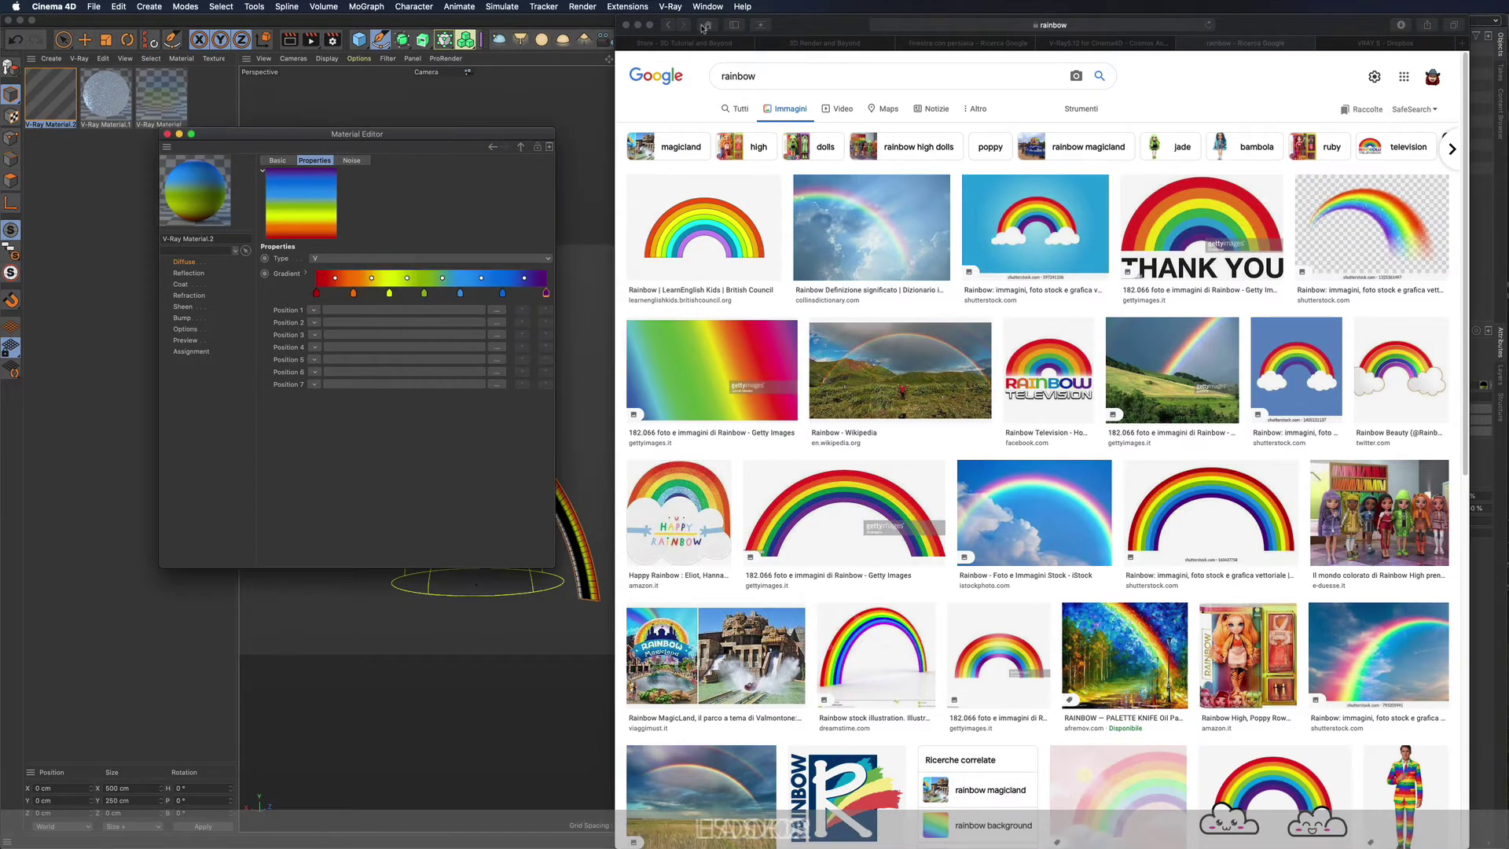
double_click(720, 33)
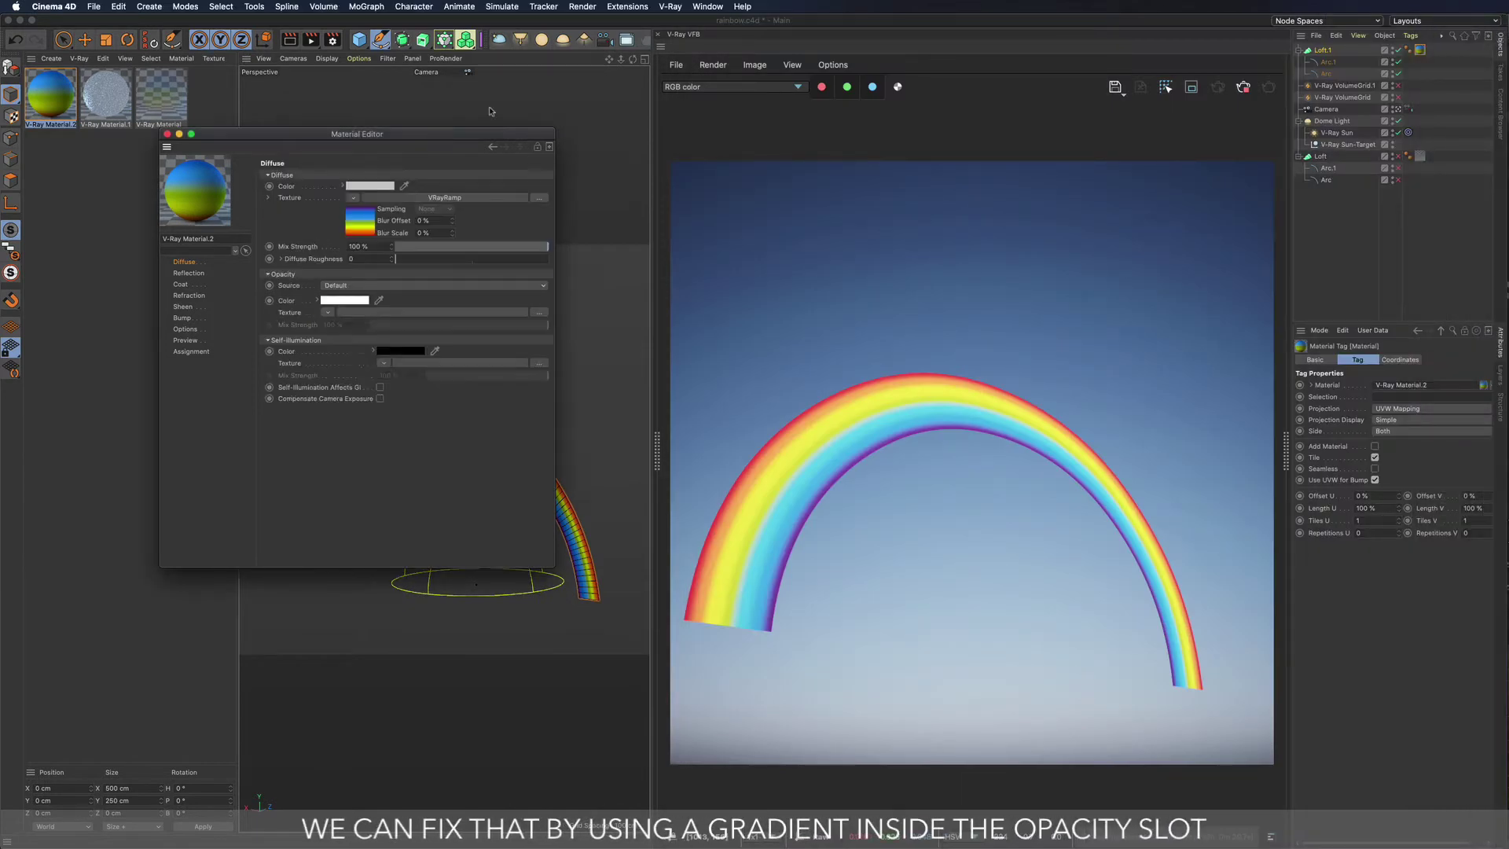
Step: Load a VRayRamp gradient into the material's Opacity texture
left_click(327, 312)
left_click(339, 459)
left_click(335, 336)
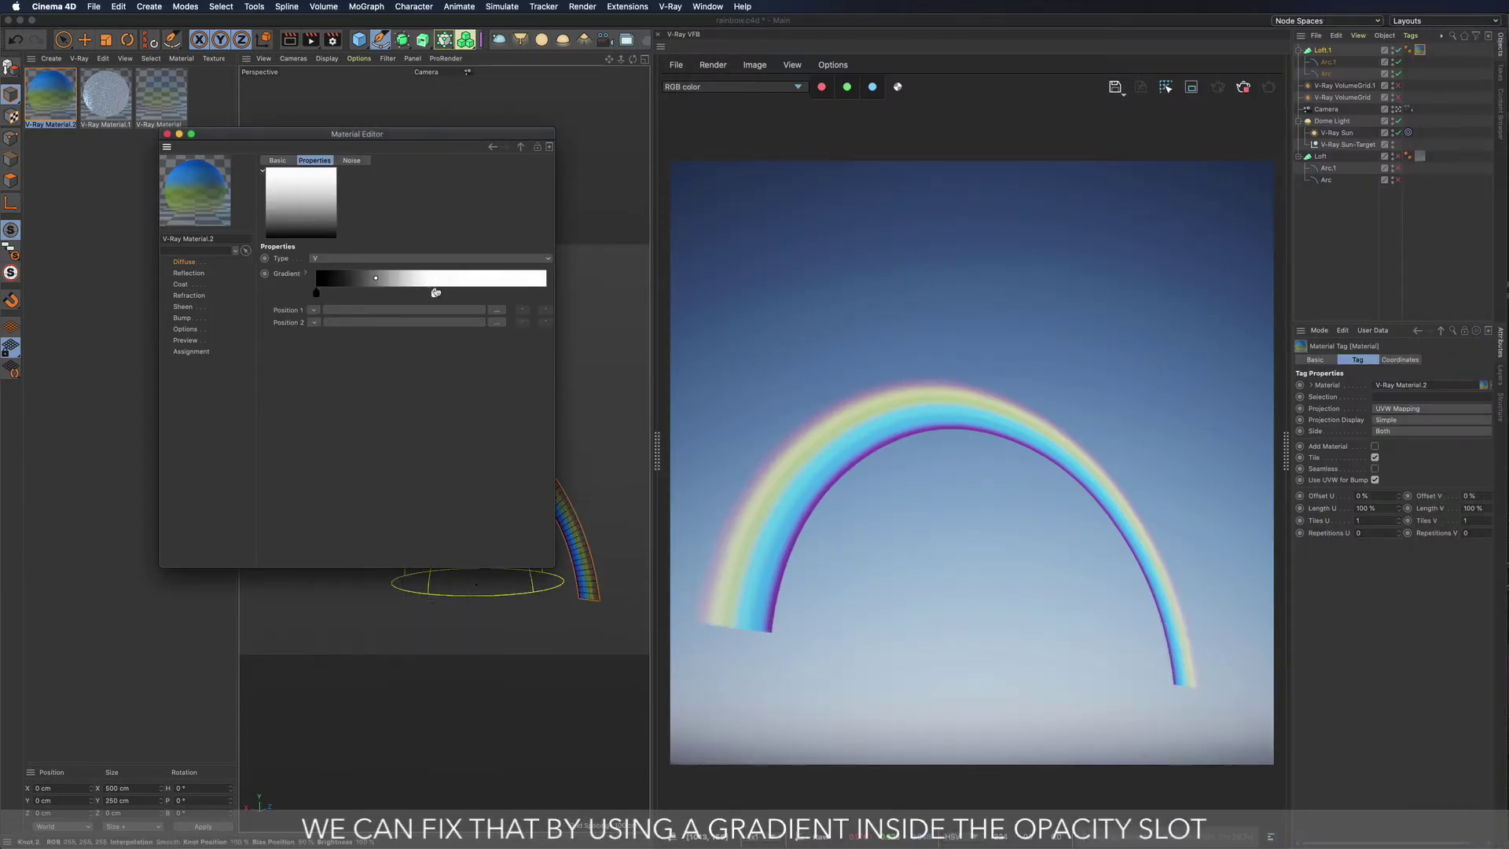
Step: Add grey knots to the opacity gradient and shift one slightly left
left_click(358, 292)
double_click(358, 292)
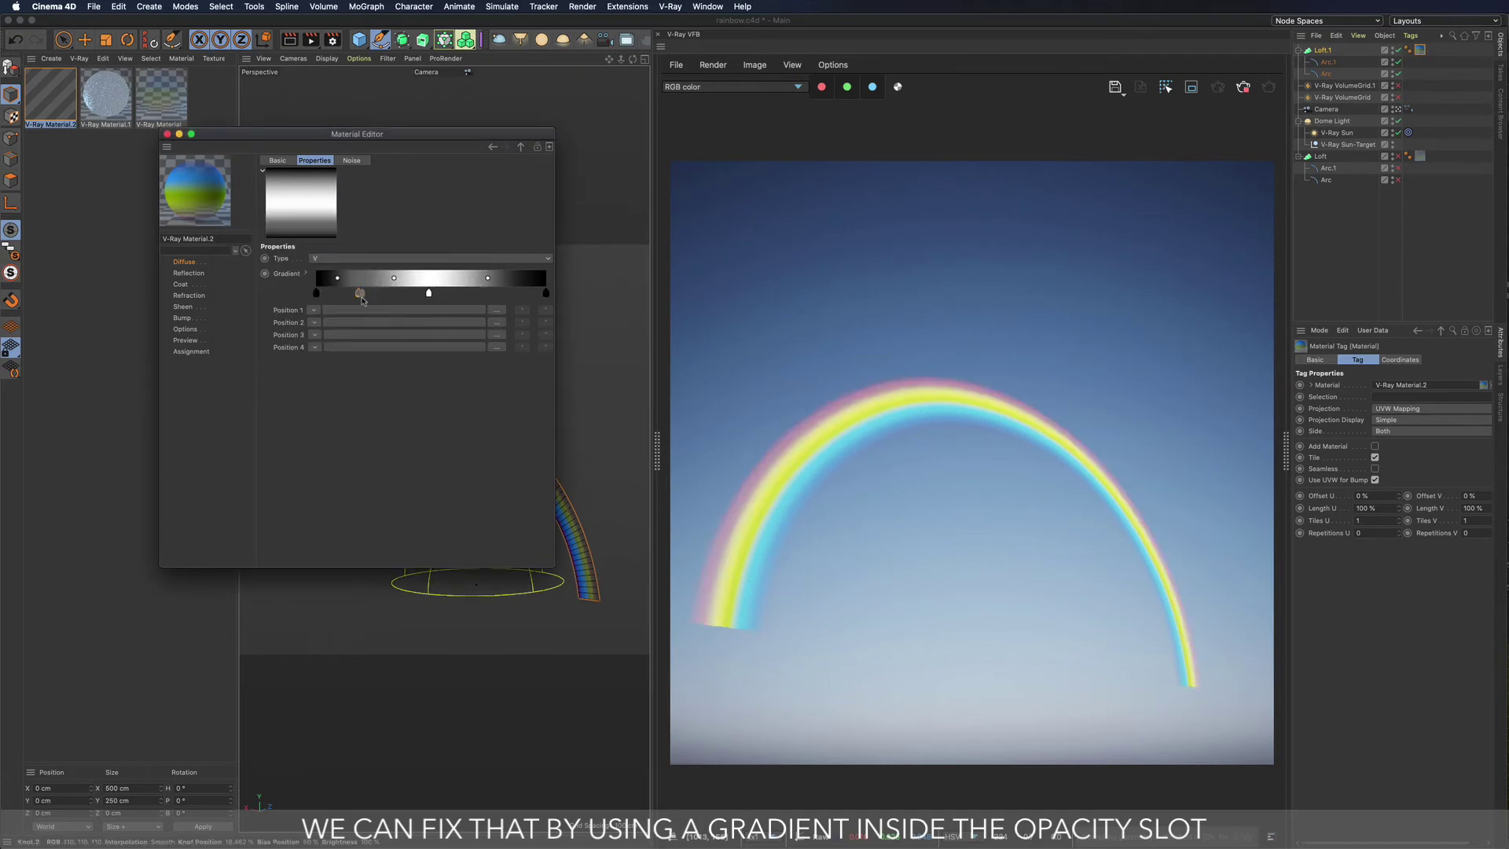
left_click(505, 292)
double_click(505, 293)
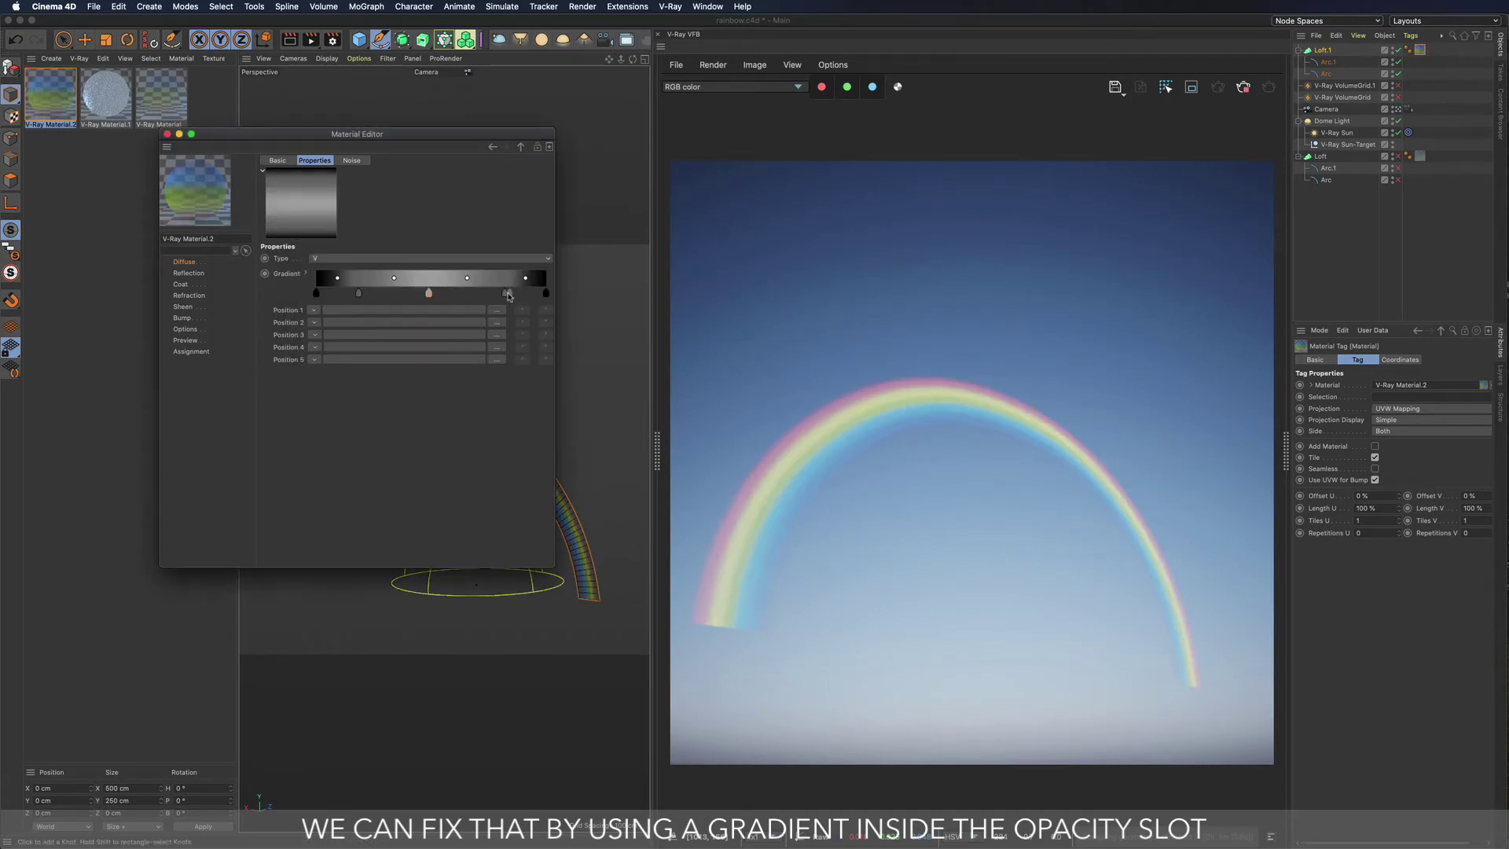
left_click(536, 293)
left_click_drag(505, 292, 487, 294)
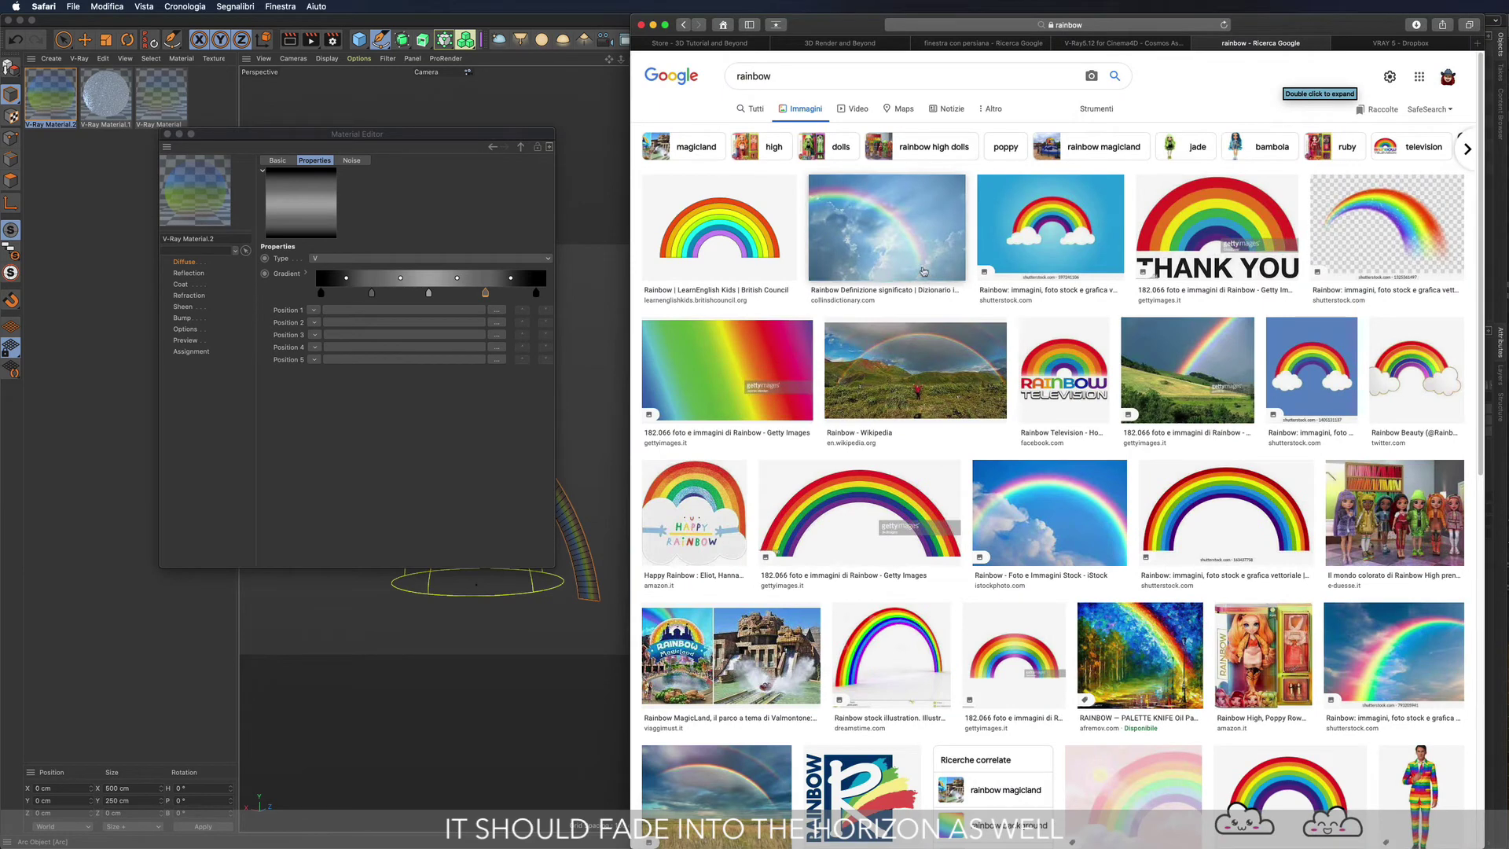
key("super+m")
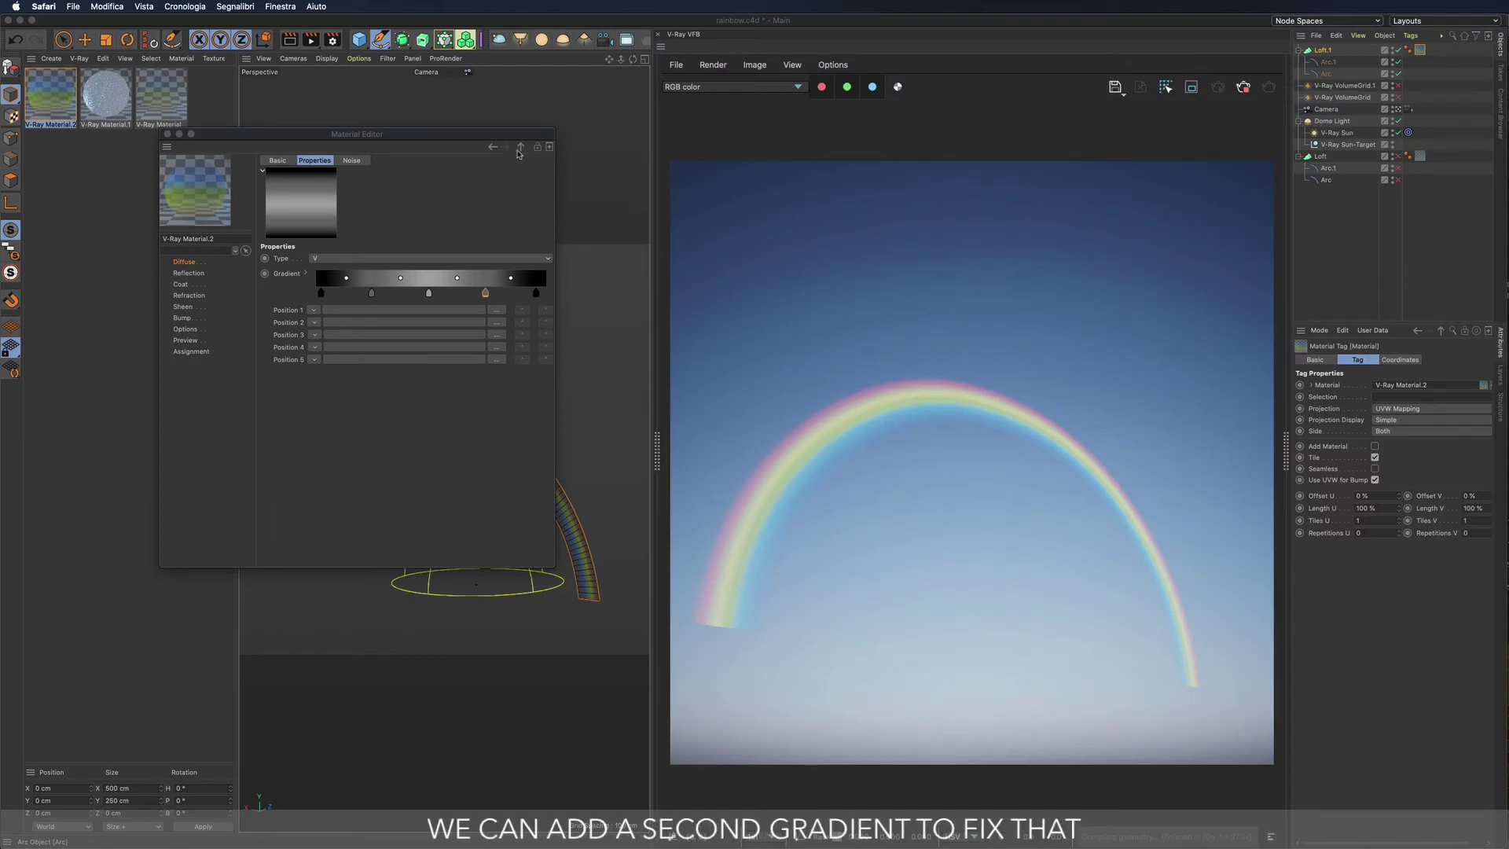
Step: Change the Opacity texture to a Layer shader with a VRayRamp layer set to Multiply
left_click(518, 147)
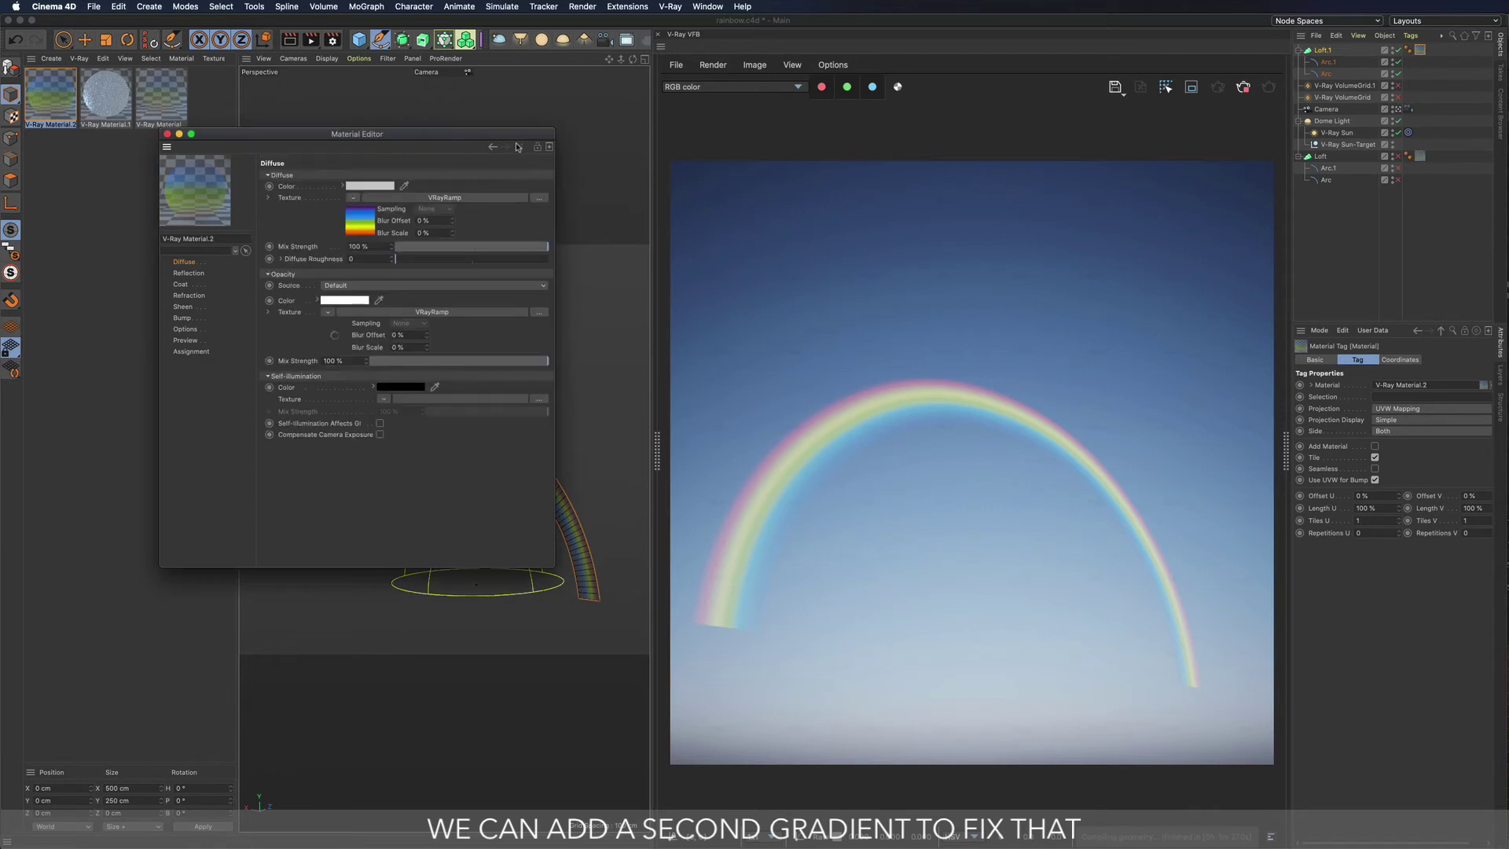
left_click(327, 312)
left_click(358, 546)
left_click(375, 314)
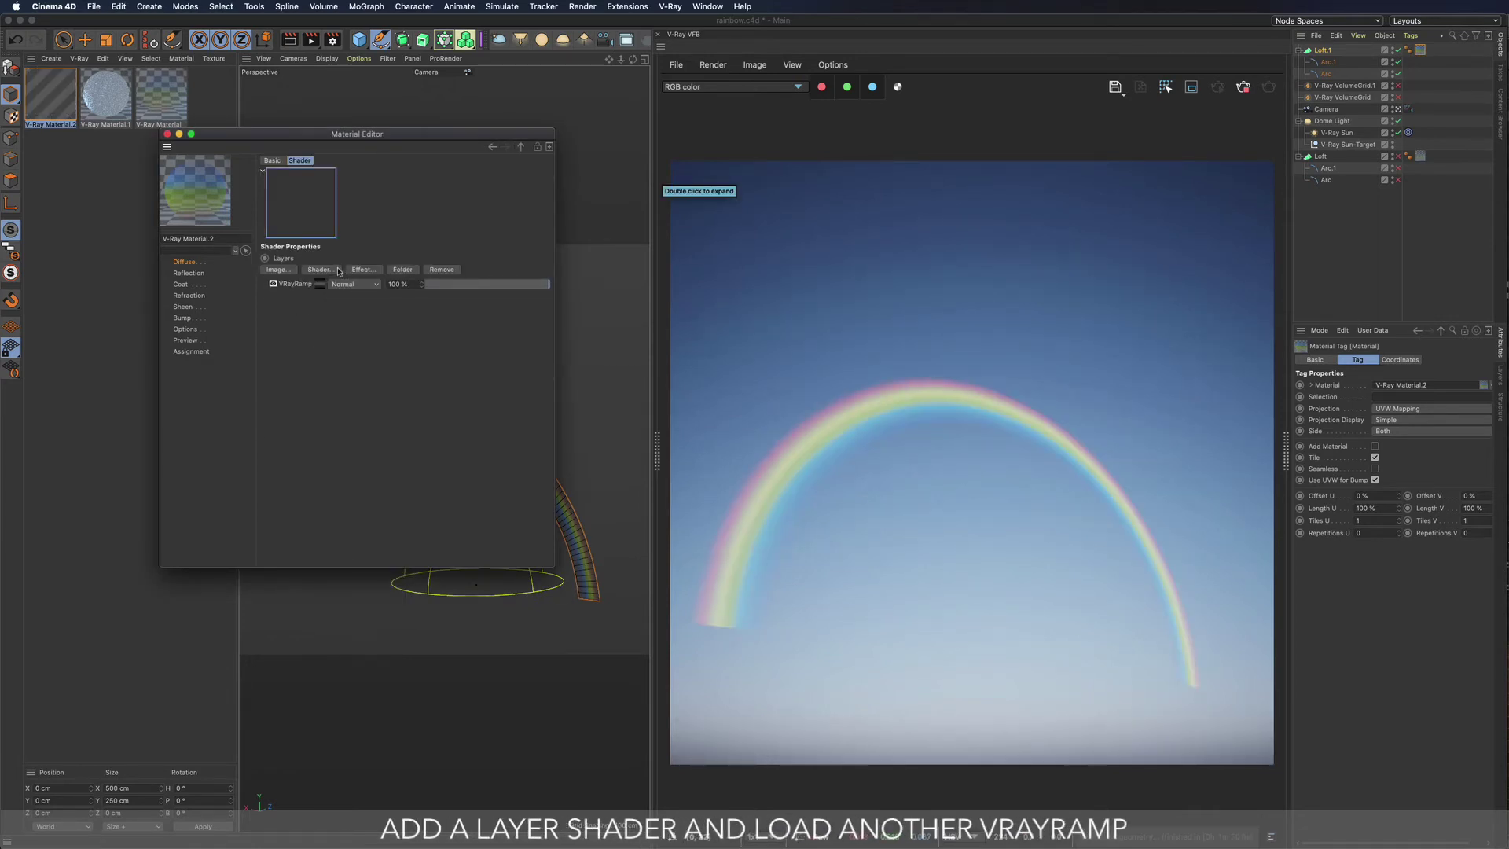
left_click(321, 269)
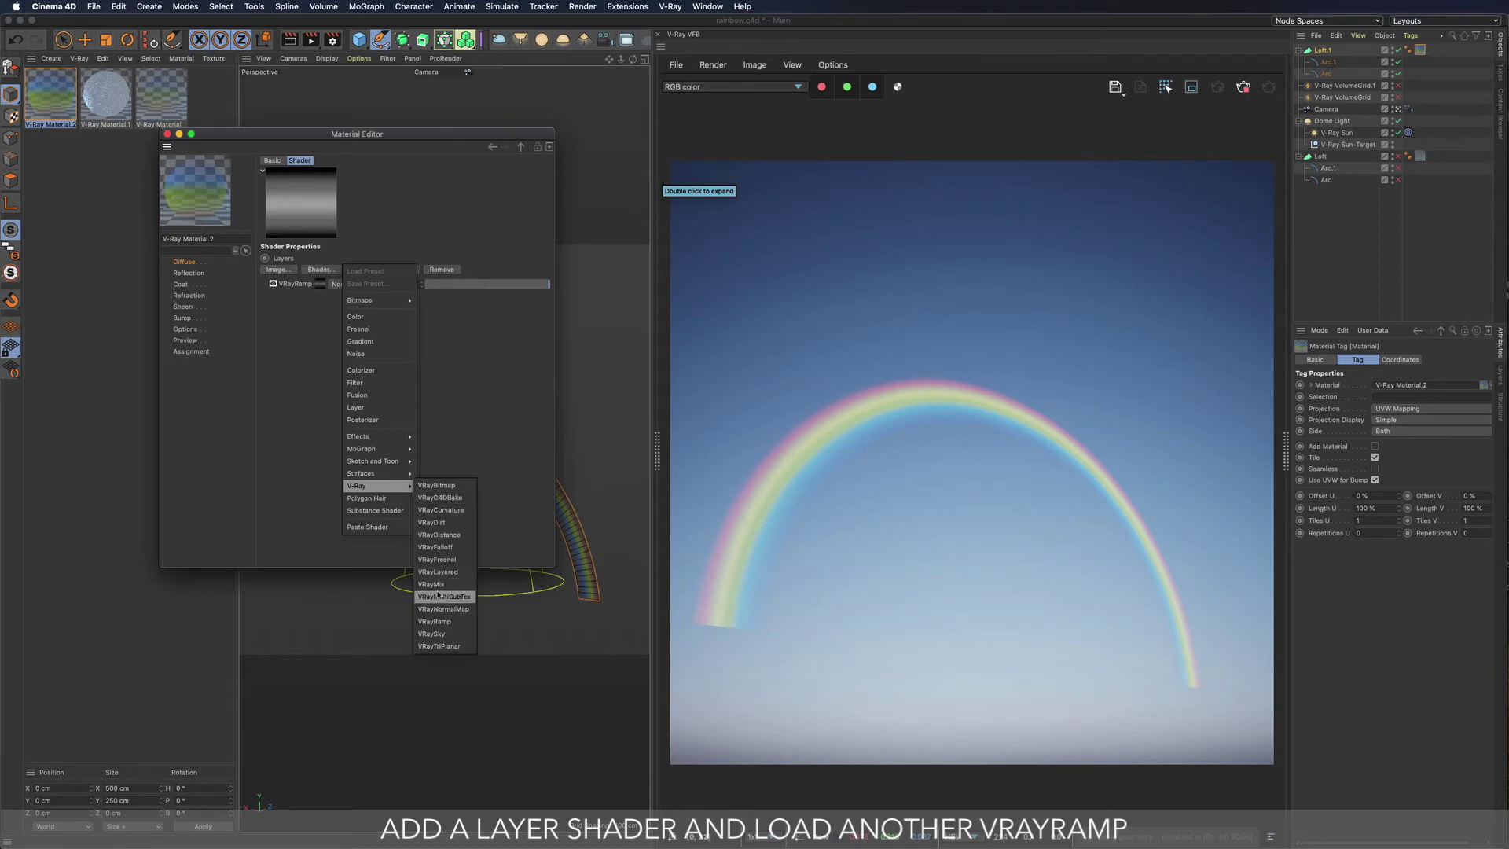
left_click(444, 633)
left_click(340, 284)
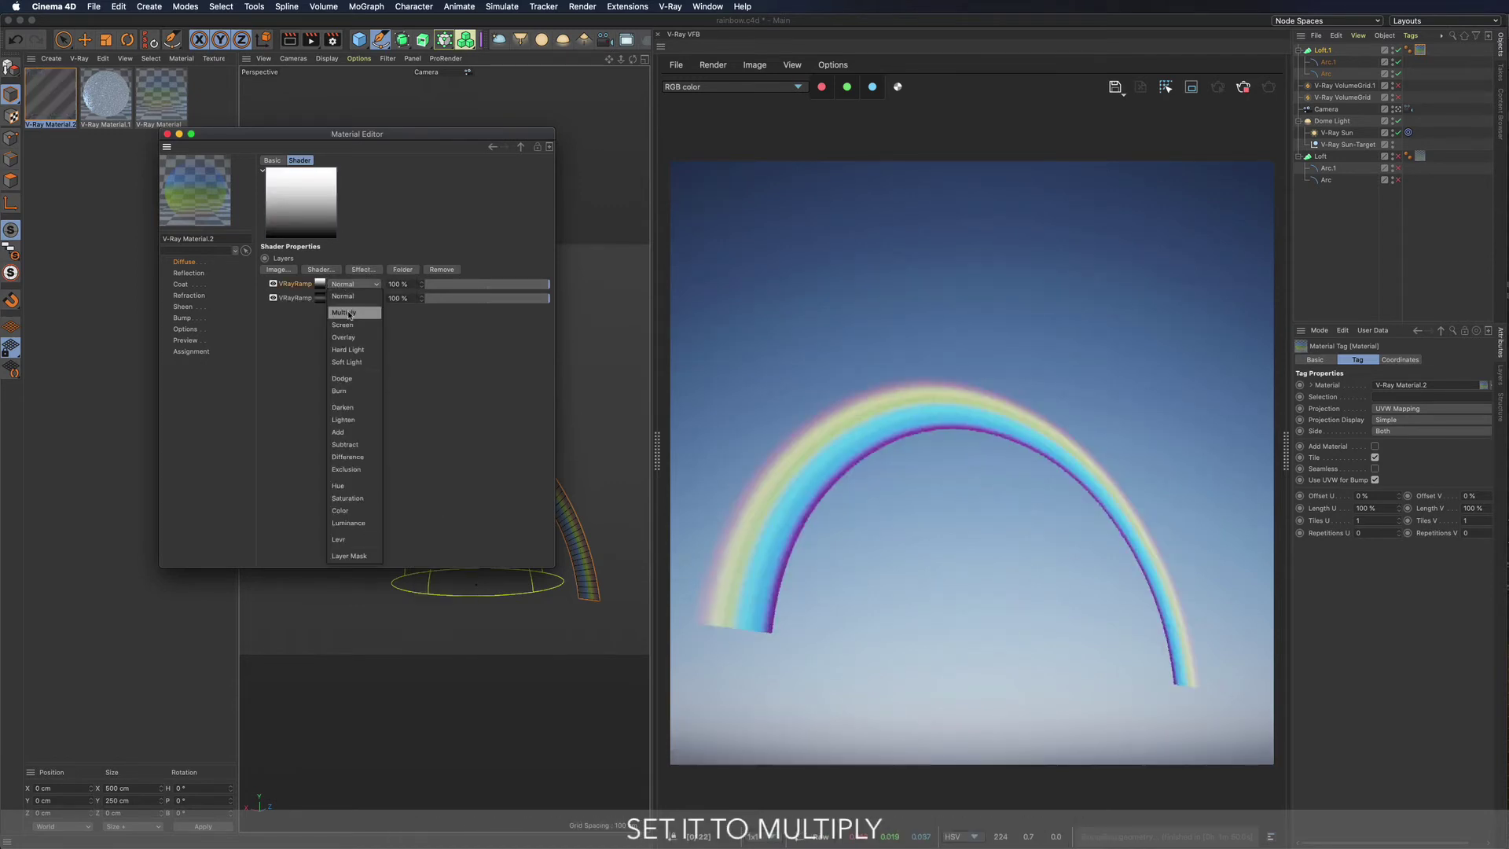
left_click(344, 312)
Step: Set the multiplied ramp to Type U with a black-white-black gradient
left_click(320, 286)
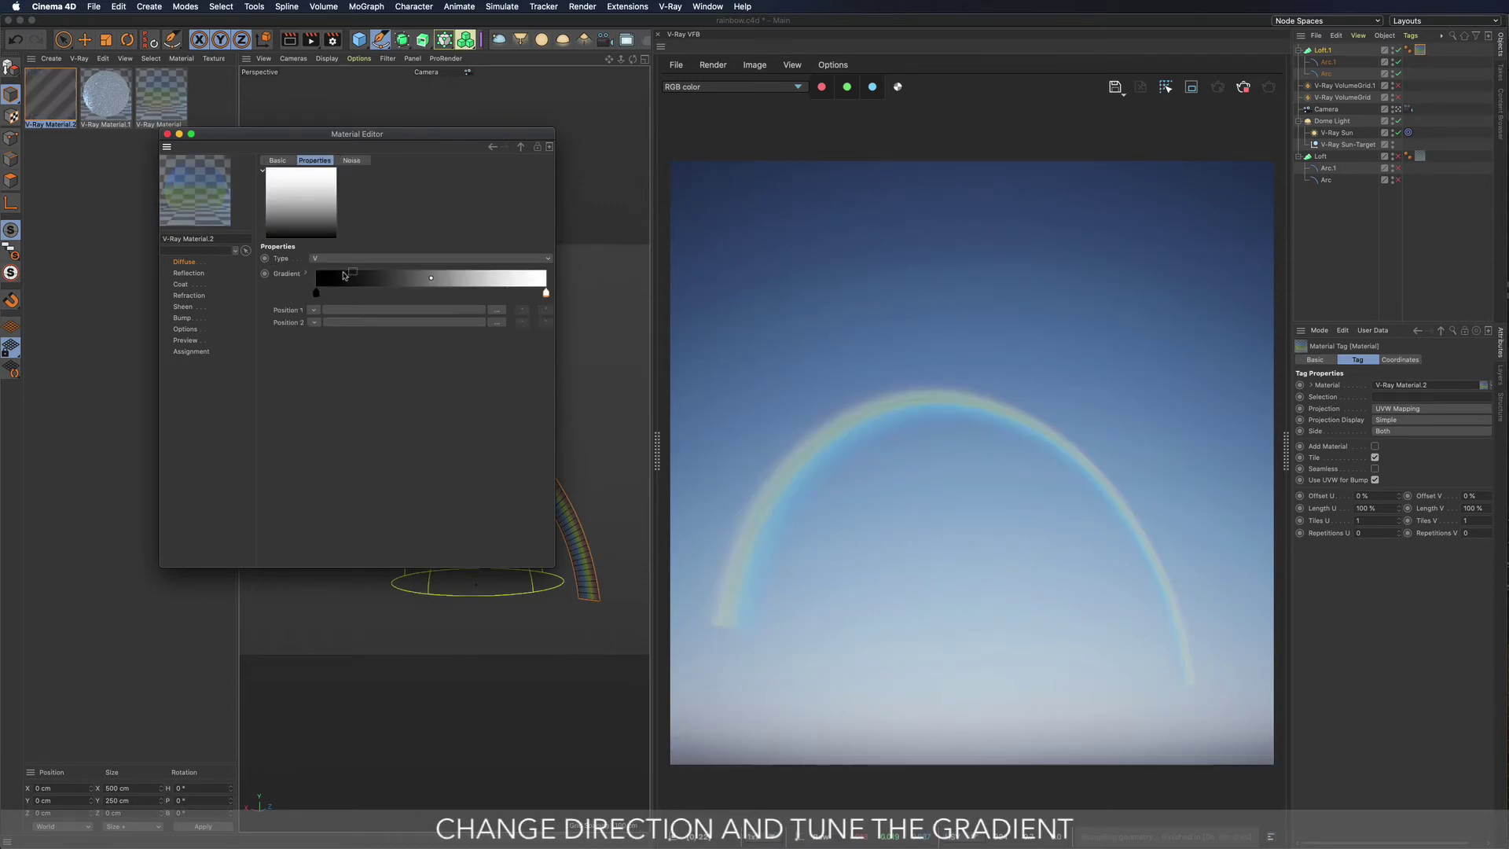
left_click(340, 258)
left_click(339, 281)
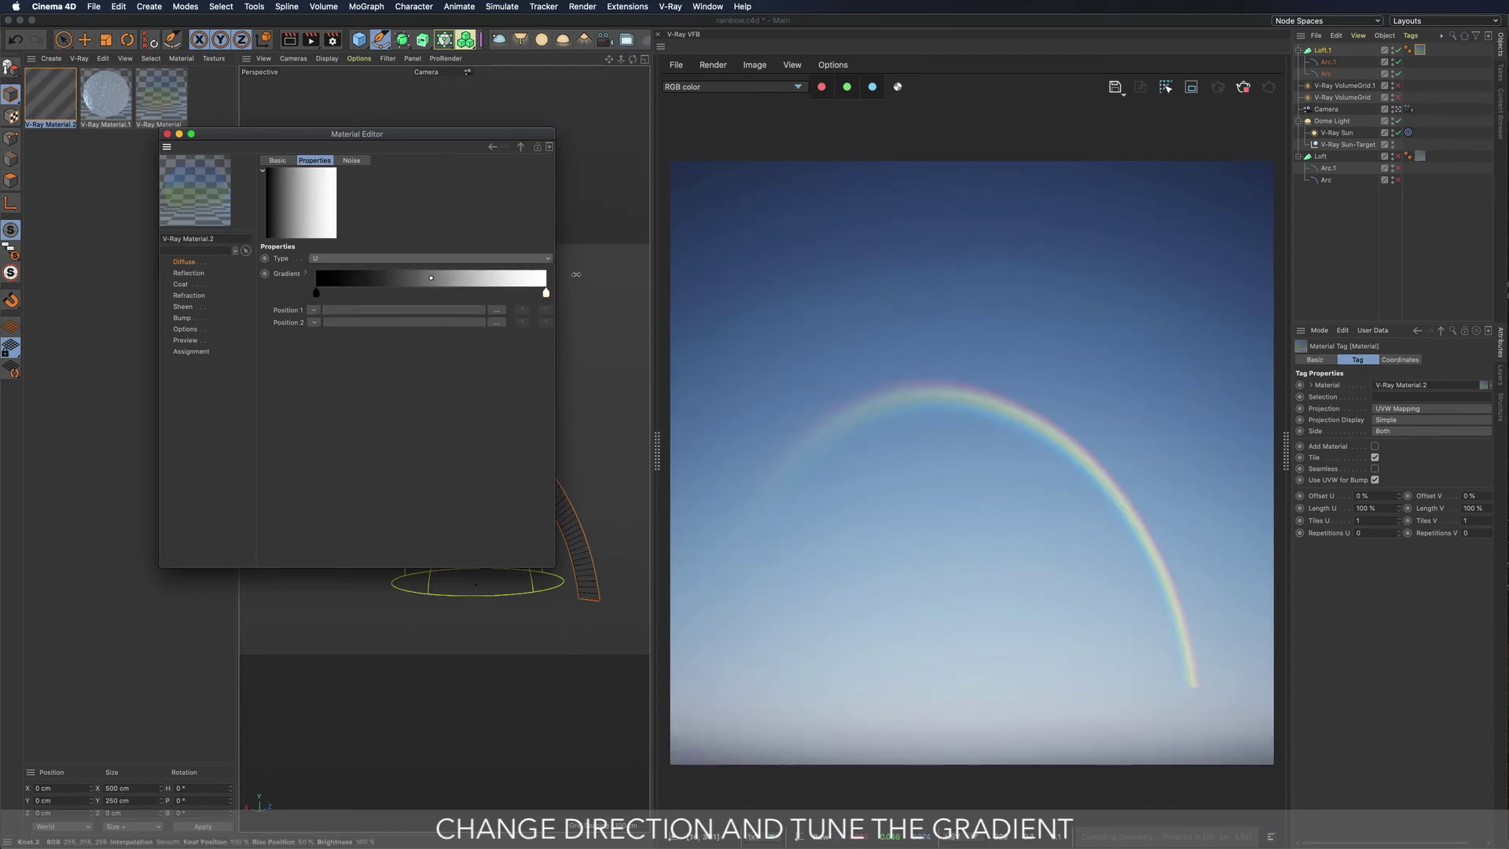
left_click_drag(546, 294, 426, 293)
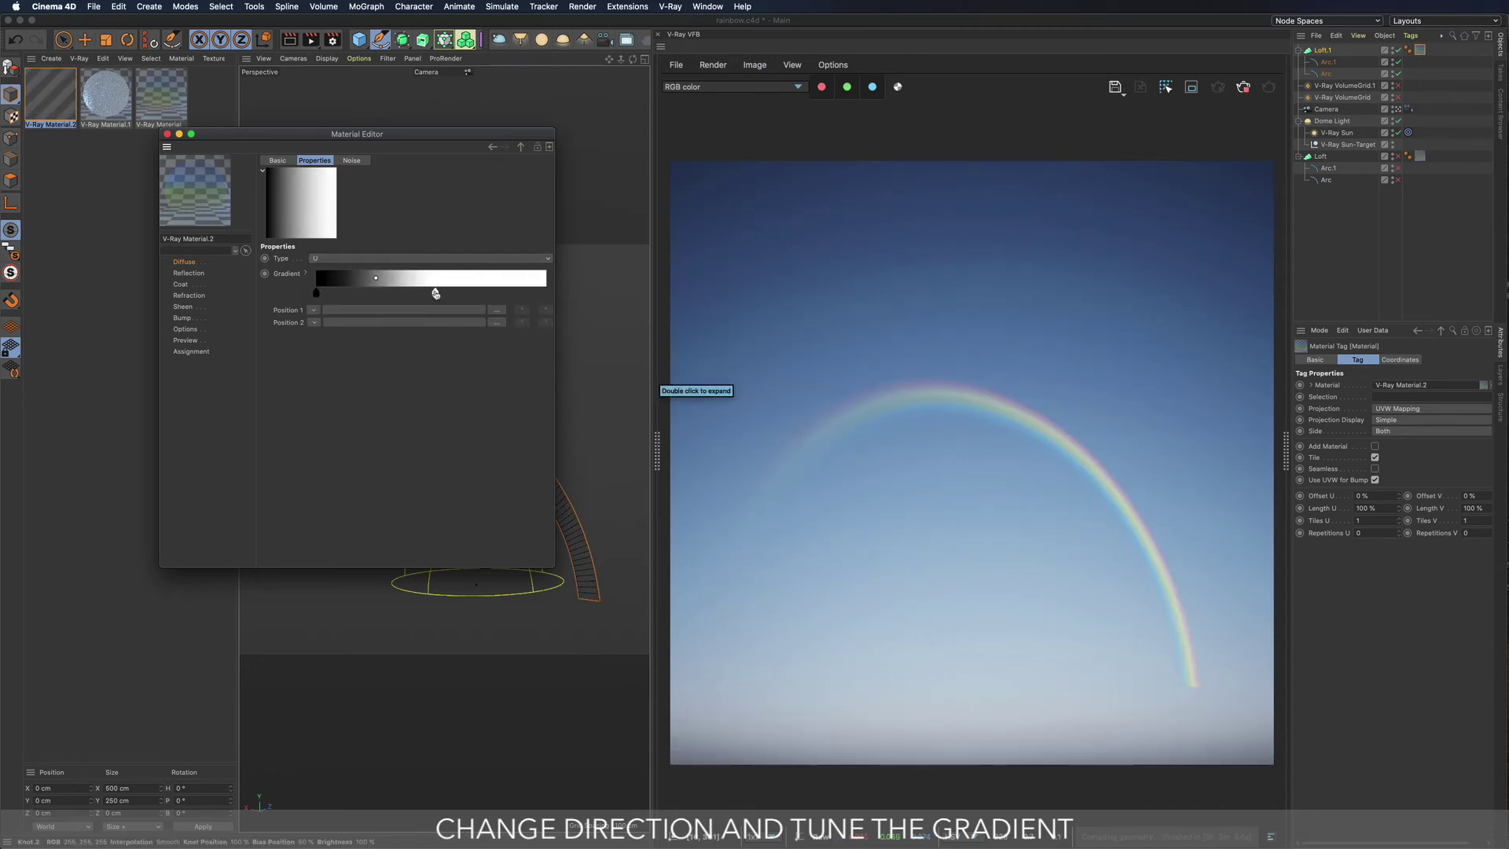
left_click_drag(317, 293, 546, 293, "ctrl")
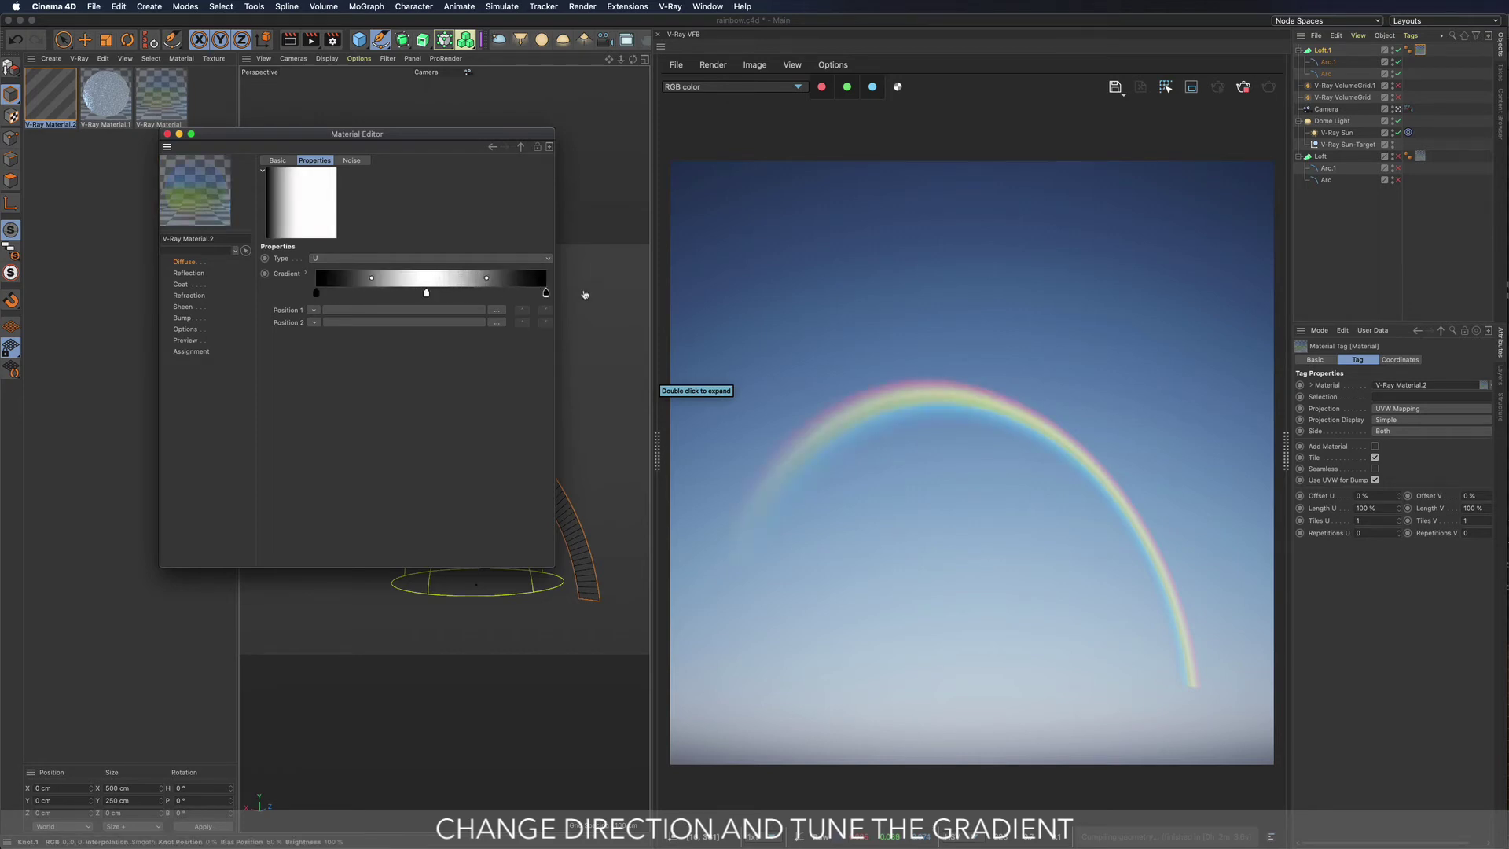
left_click(519, 147)
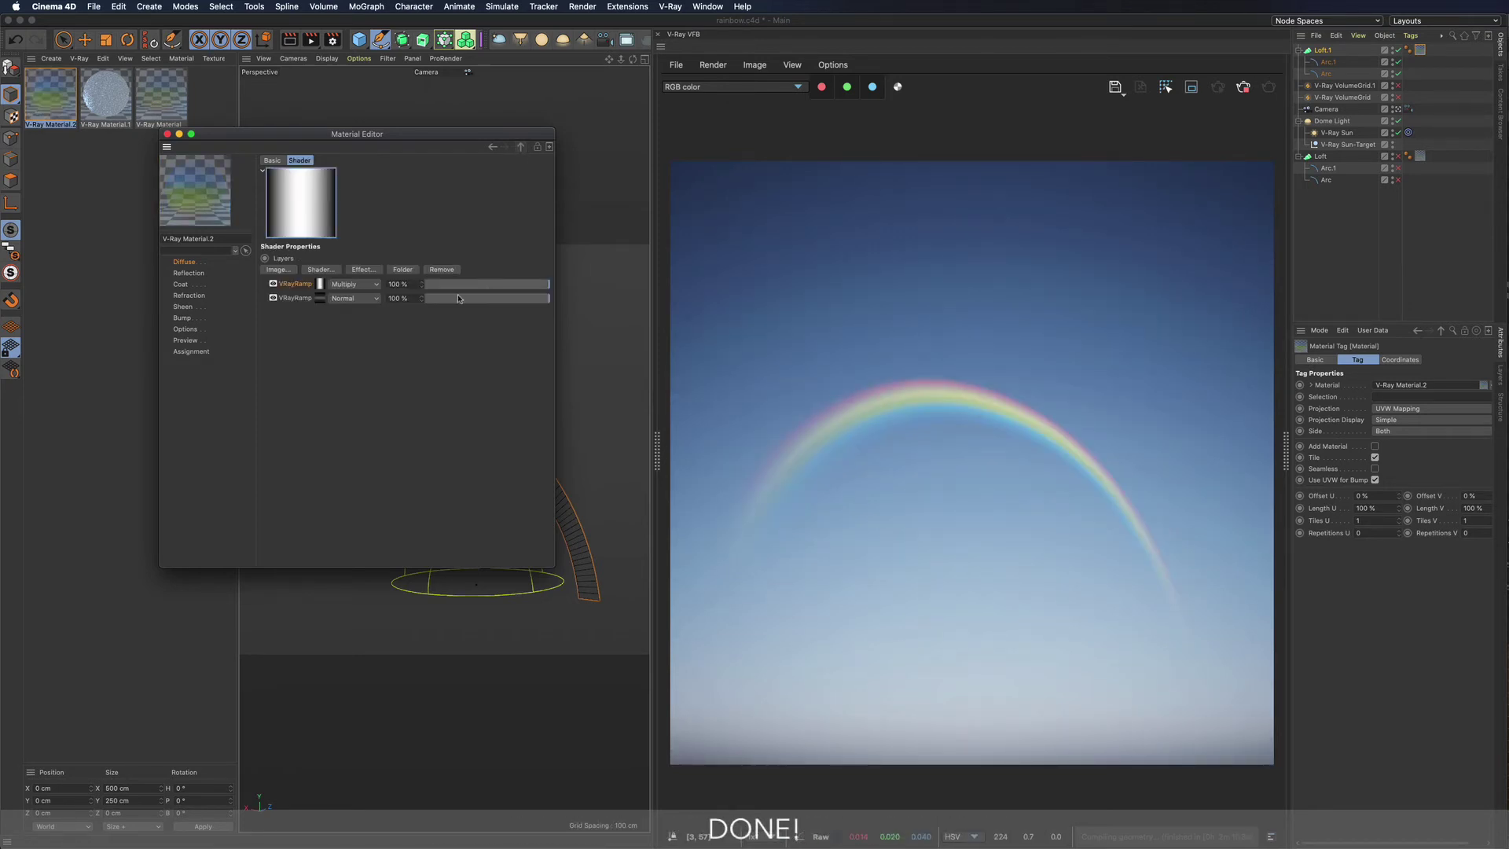
Step: Adjust the arc's End Angle and Radius live to show procedural control
left_click(519, 148)
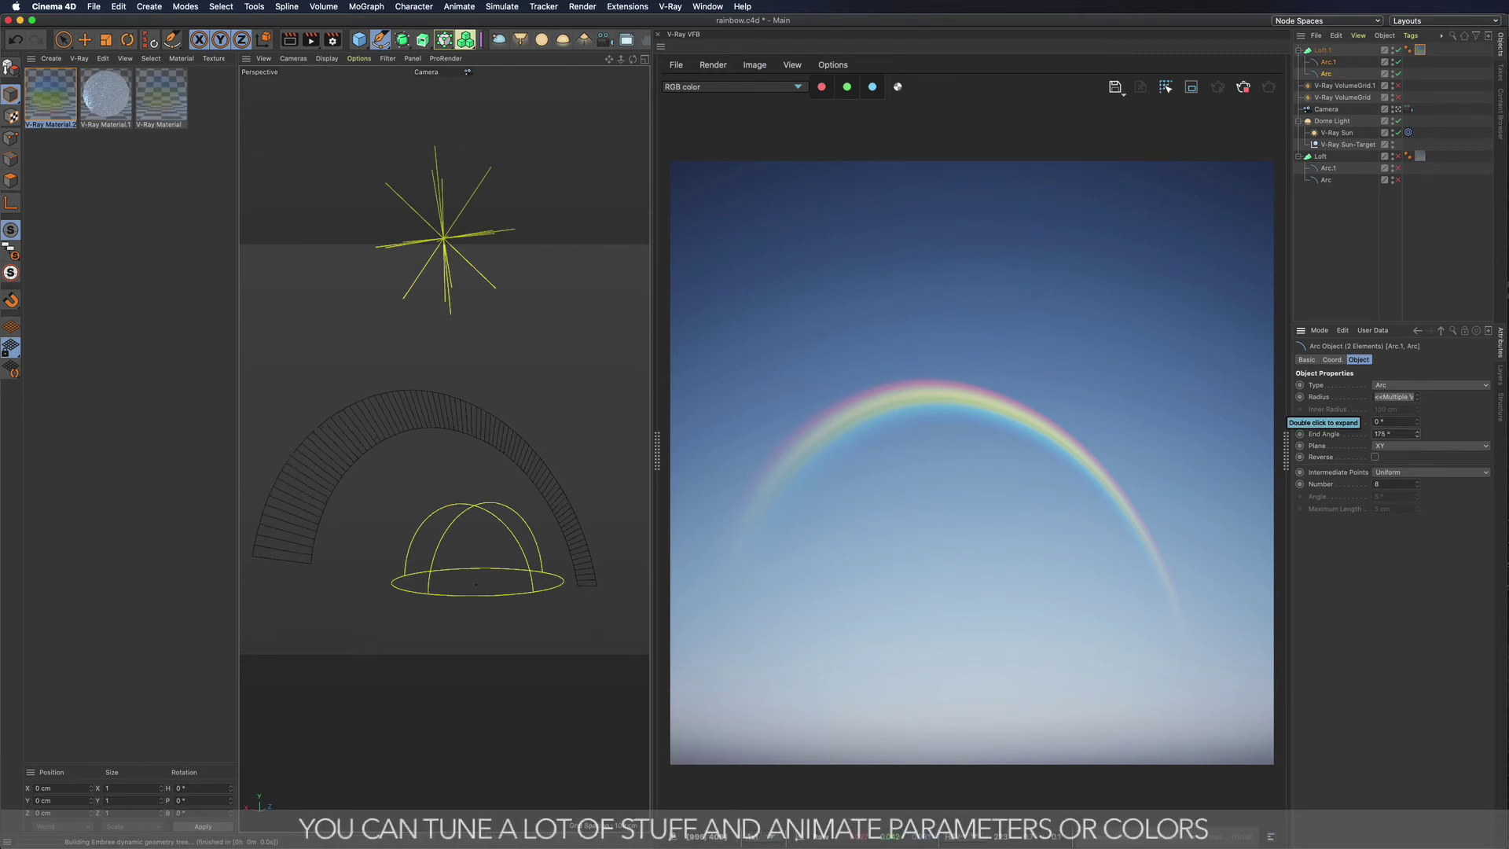
mouse_move(1417, 433)
left_mouse_down()
mouse_move(1394, 434)
mouse_move(1418, 409)
left_mouse_up()
left_click(1329, 62)
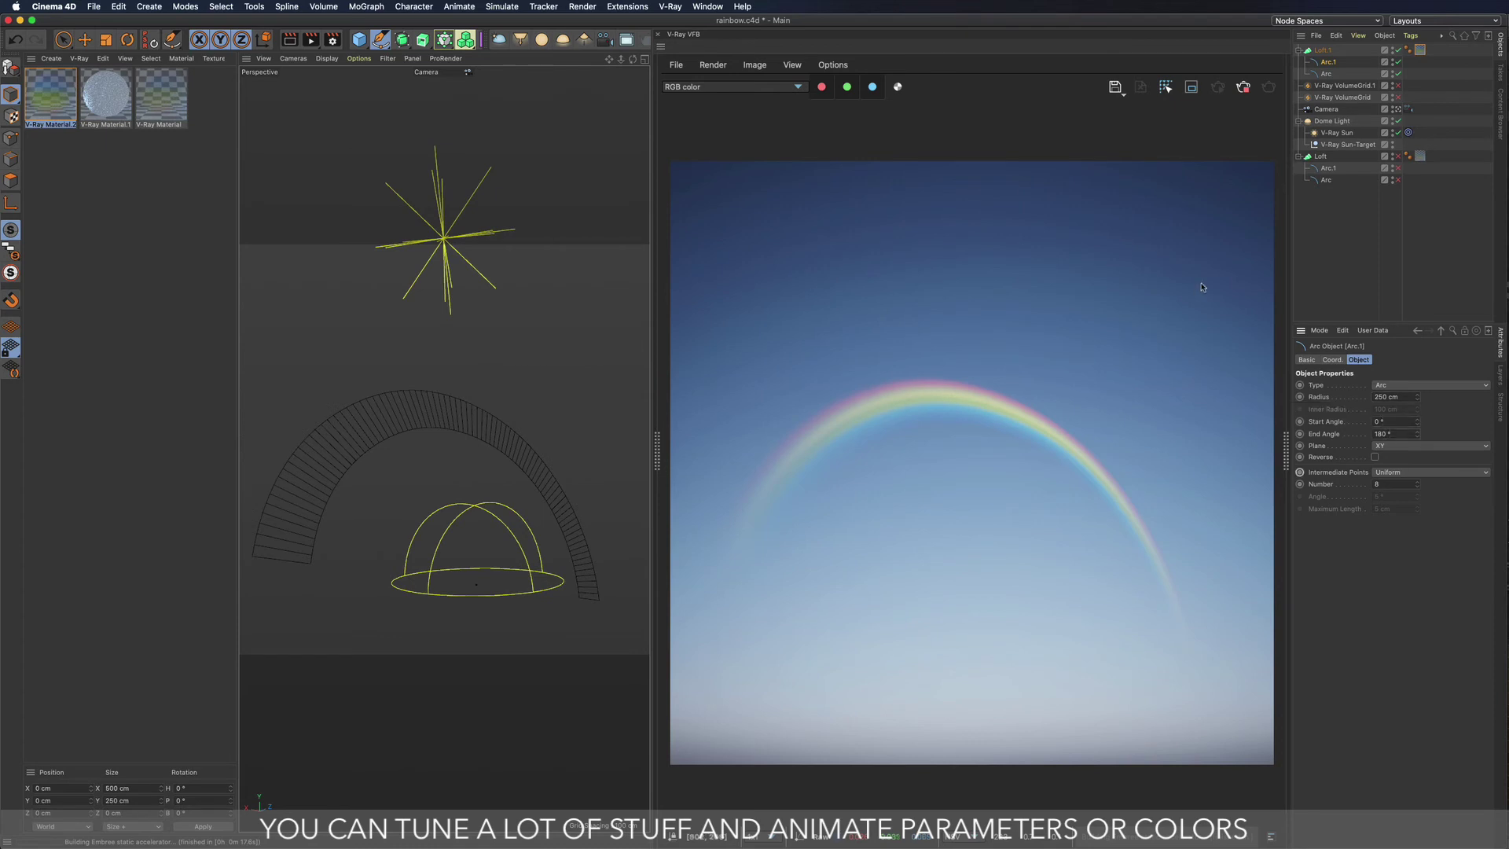
Step: Inspect the diffuse ramp's red knot, then close the Material Editor
double_click(49, 97)
left_click(440, 262)
left_click(332, 109)
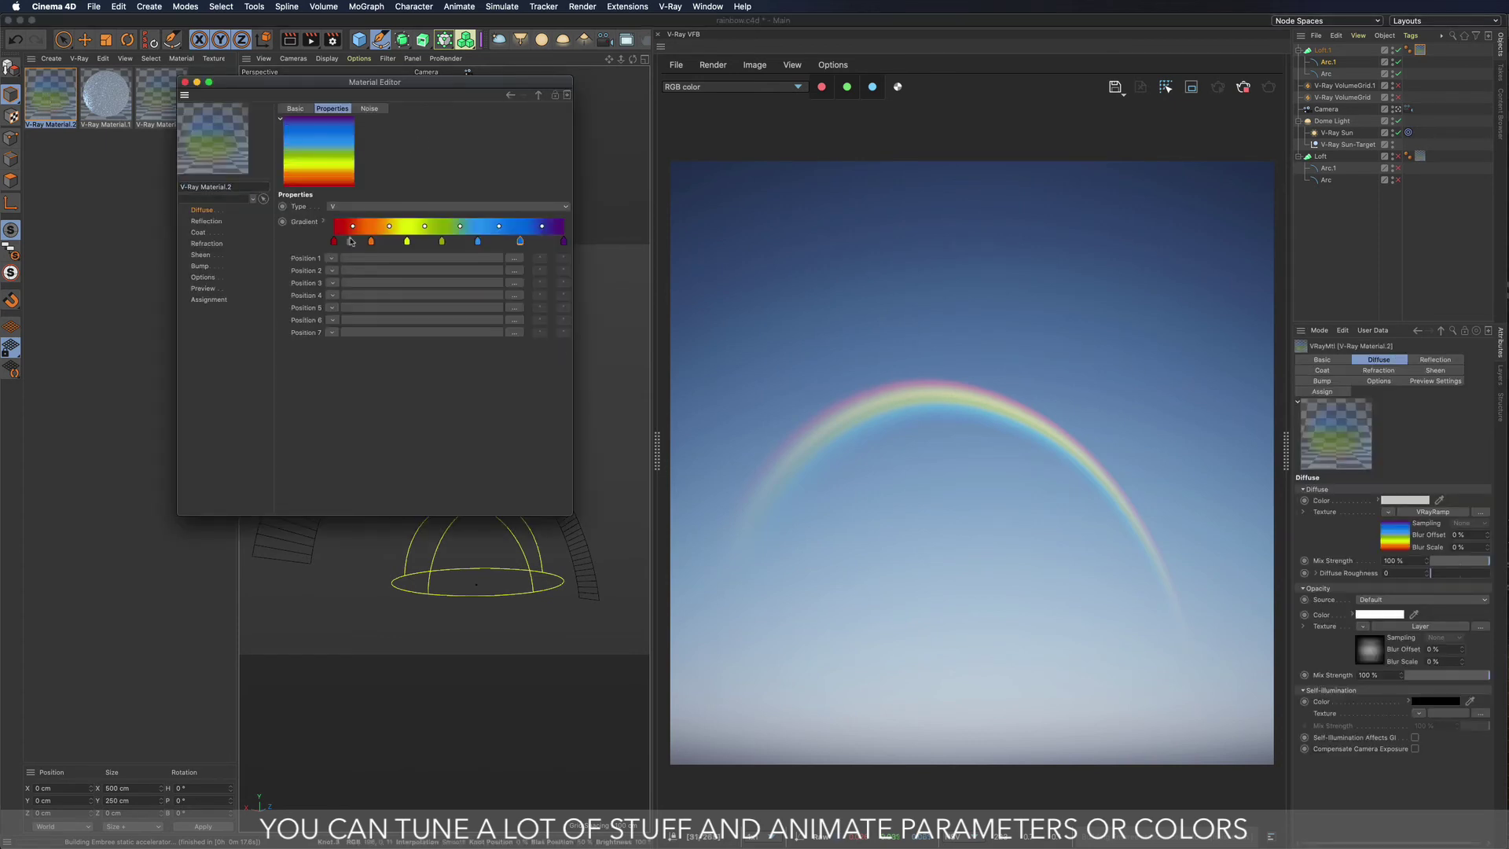
left_click(334, 241)
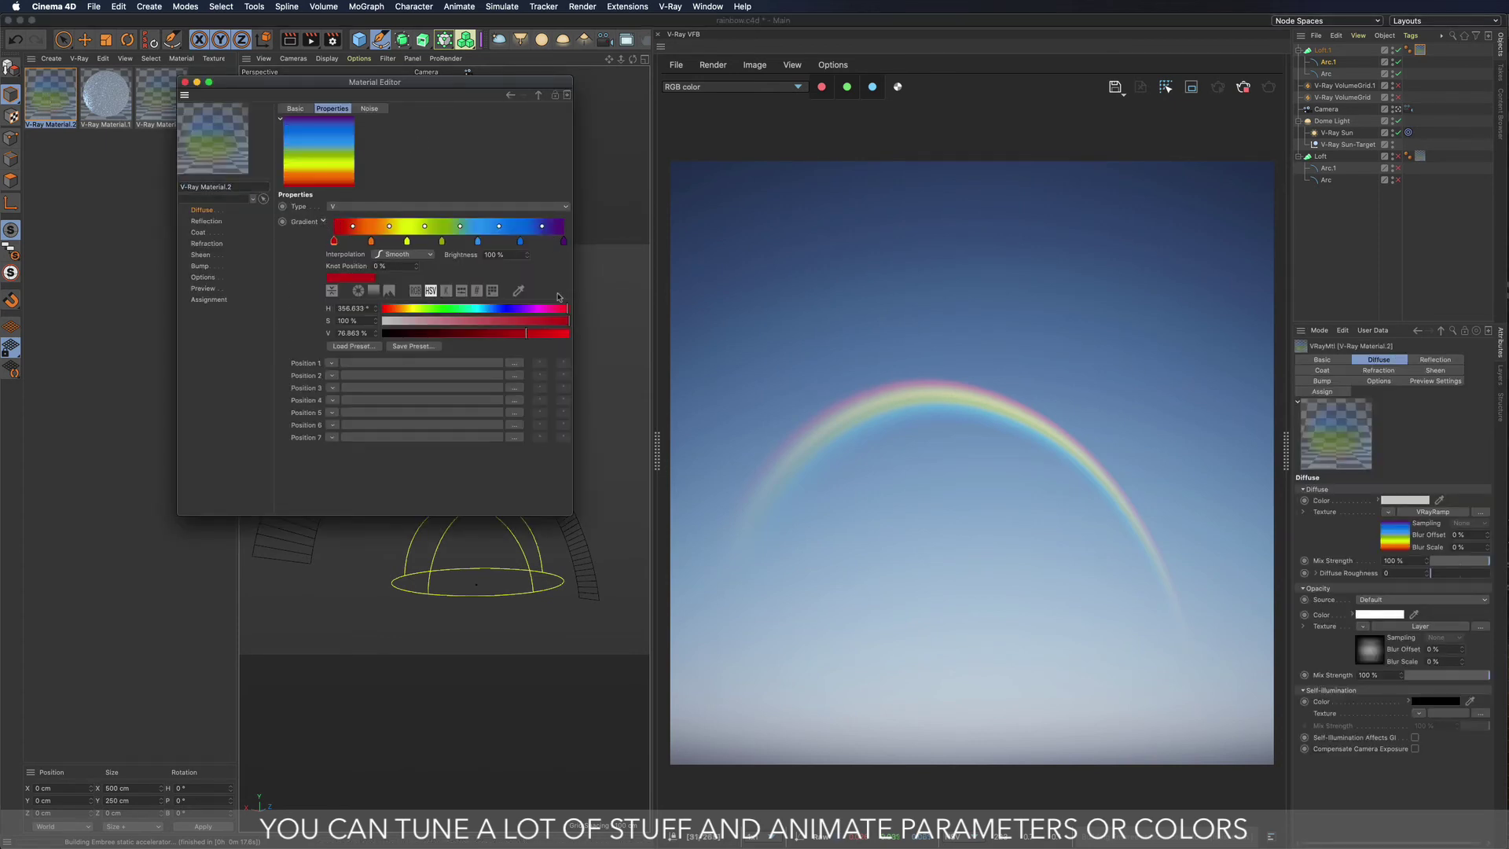
left_click(184, 81)
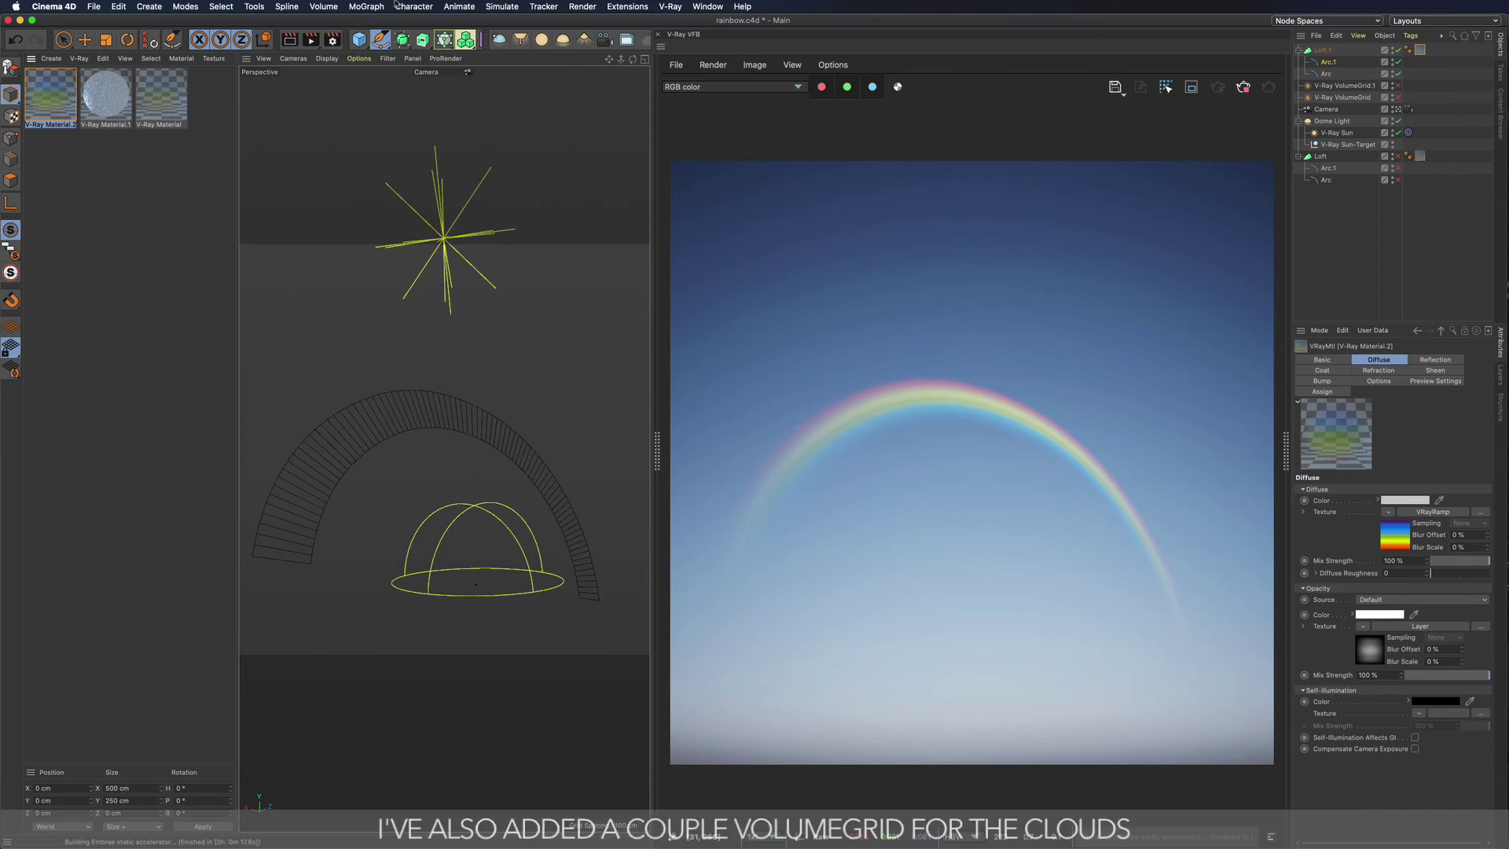
Step: Re-enable both VolumeGrid clouds and check VolumeGrid.1's VDB cache file on the Input tab
left_click(1400, 97)
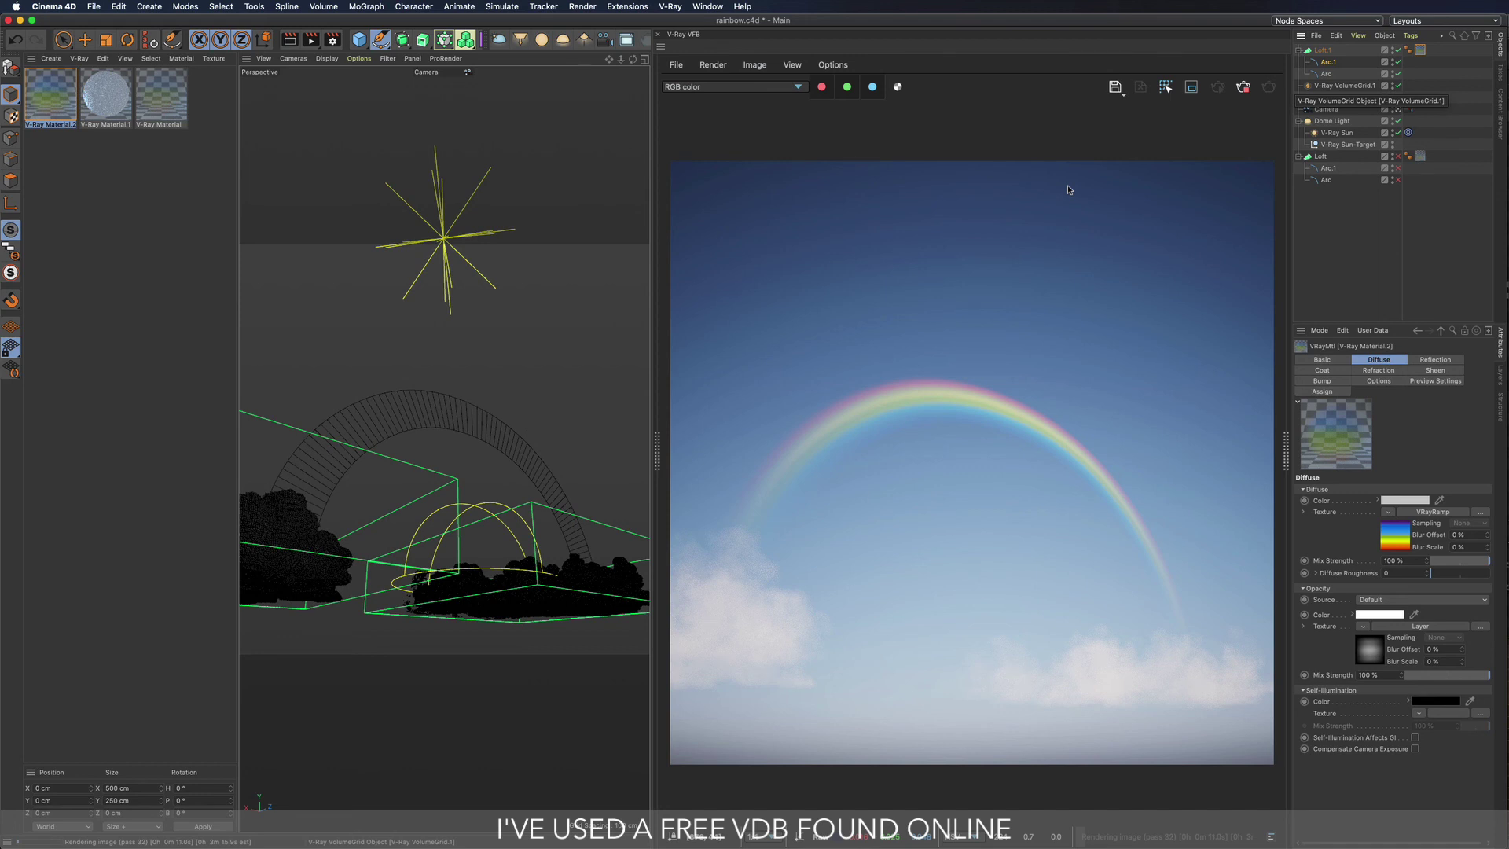
left_click(1345, 85)
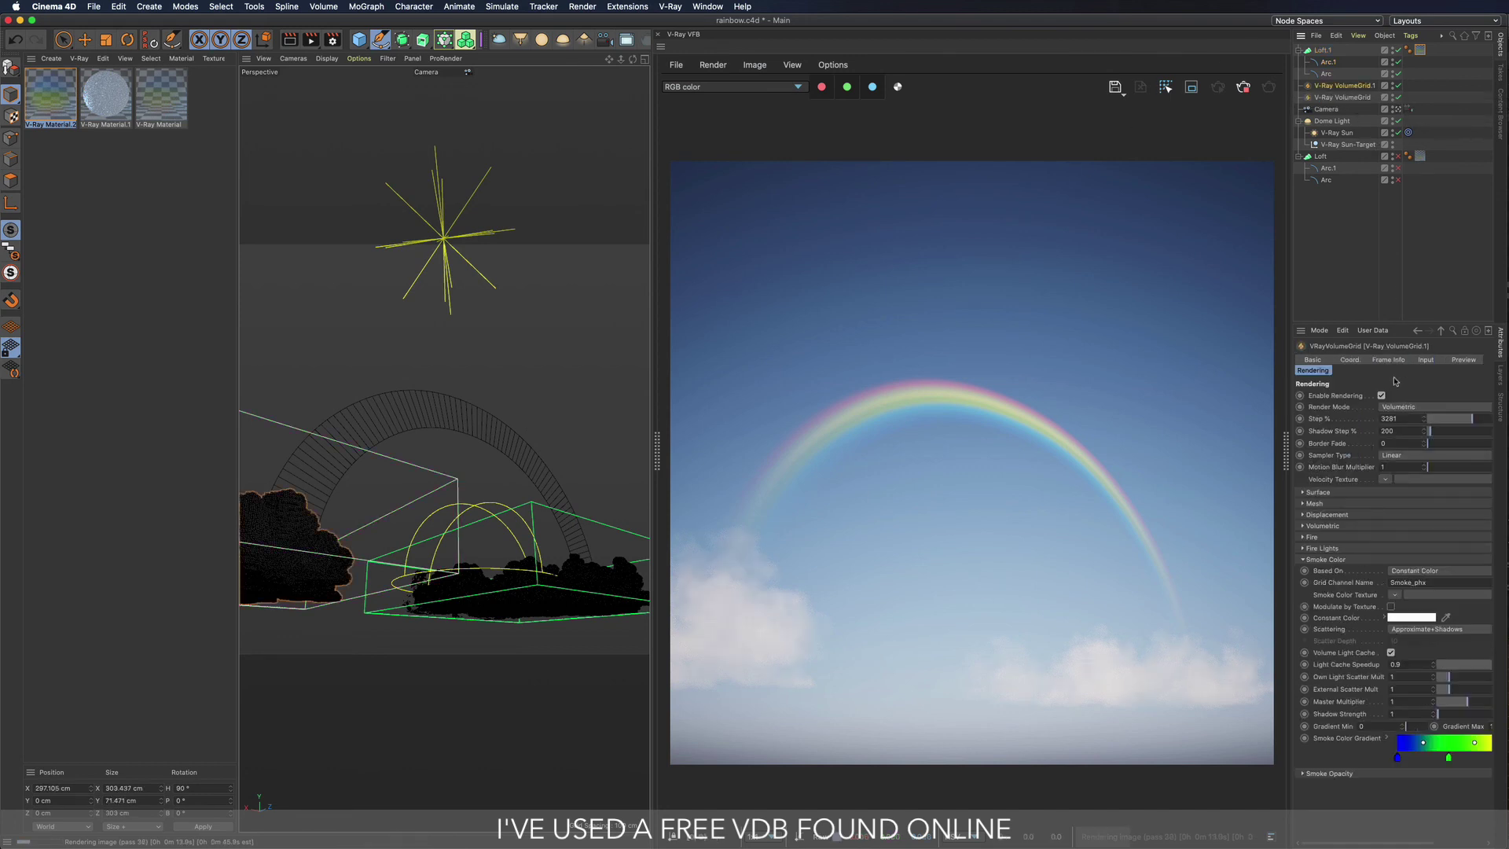
left_click(1428, 362)
left_click(1419, 395)
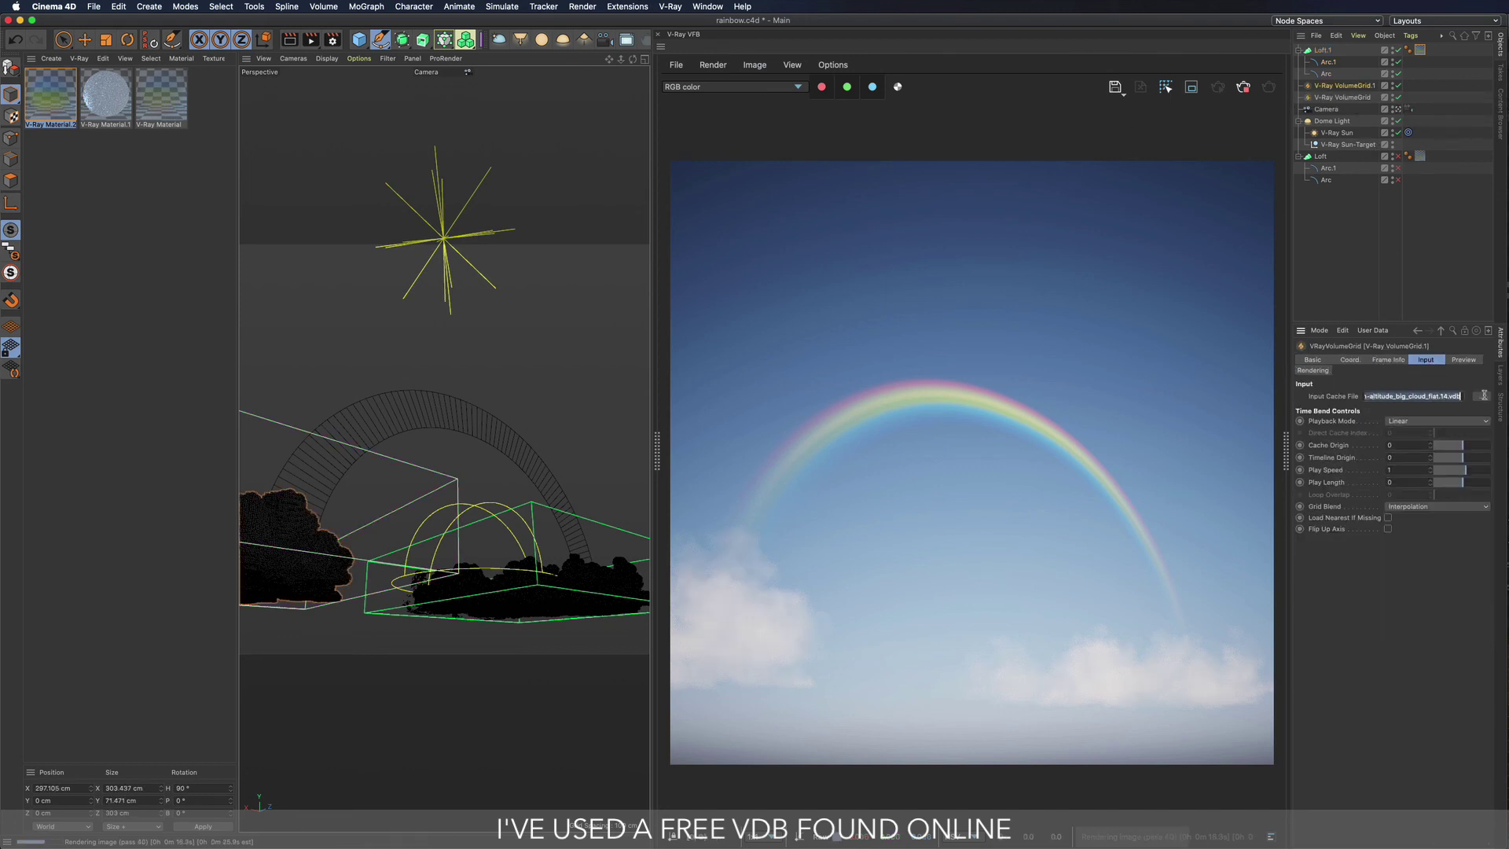
left_click(1436, 242)
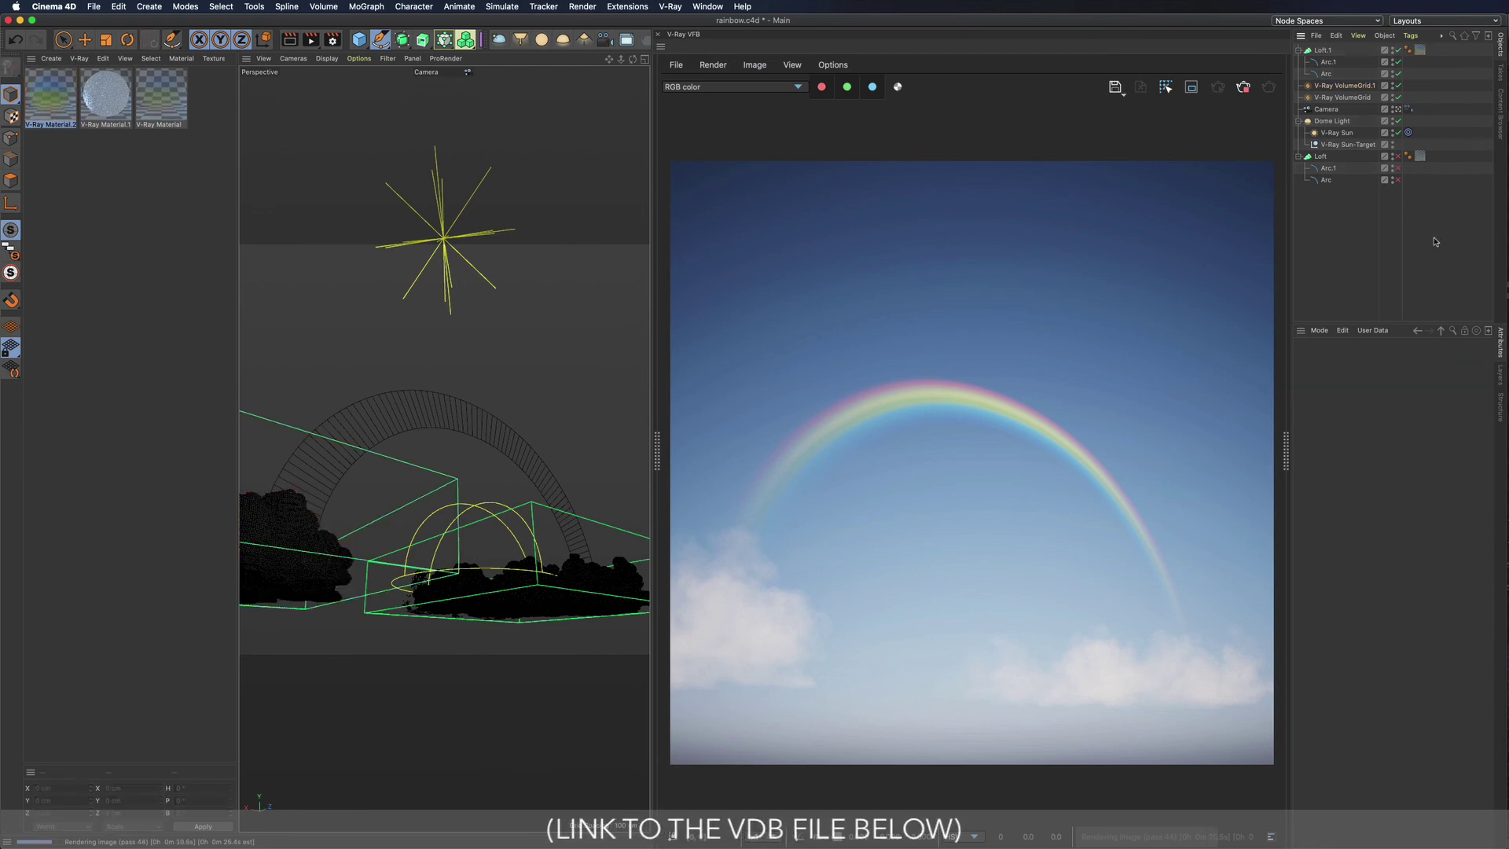